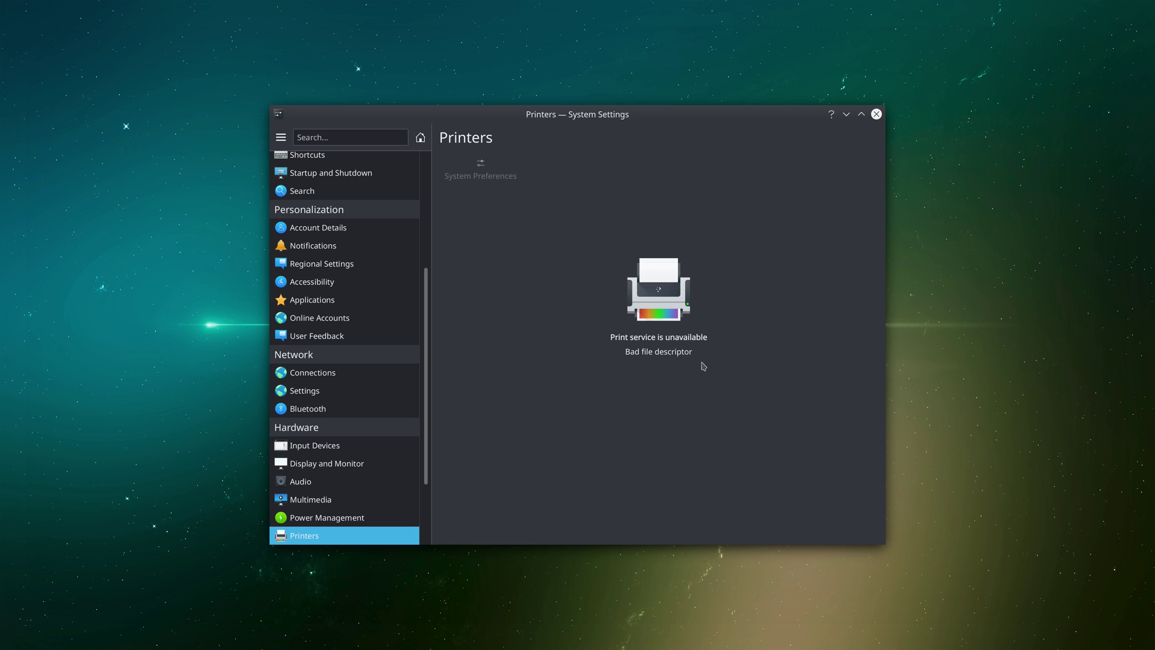
Close System Settings and open a Konsole terminal, placing its window near the screen's centre and enlarging the text three steps
{"action": "left_click", "coordinate": [876, 114]}
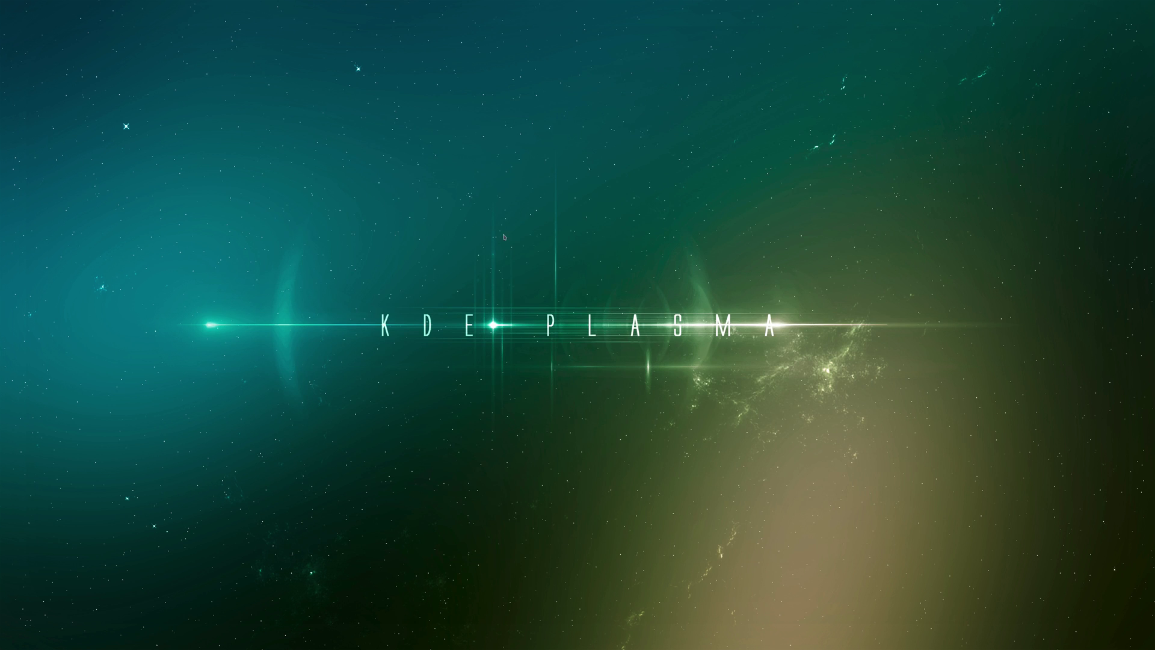
{"action": "key", "text": "ctrl+alt+t"}
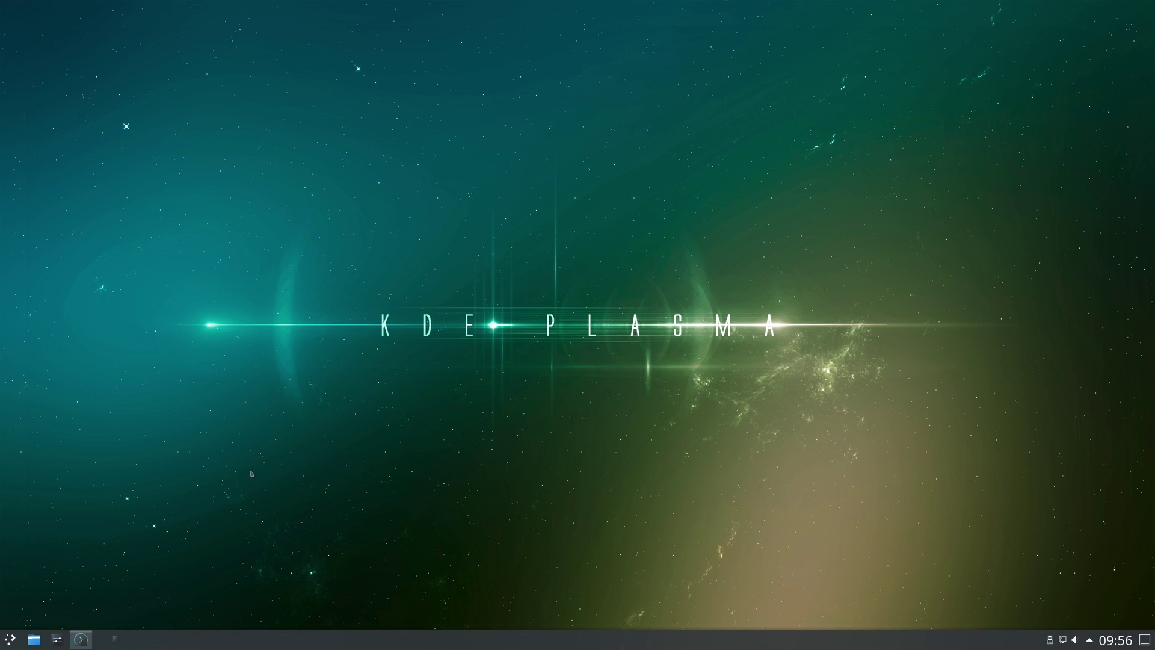
{"action": "left_click_drag", "start_coordinate": [384, 171], "coordinate": [155, 108]}
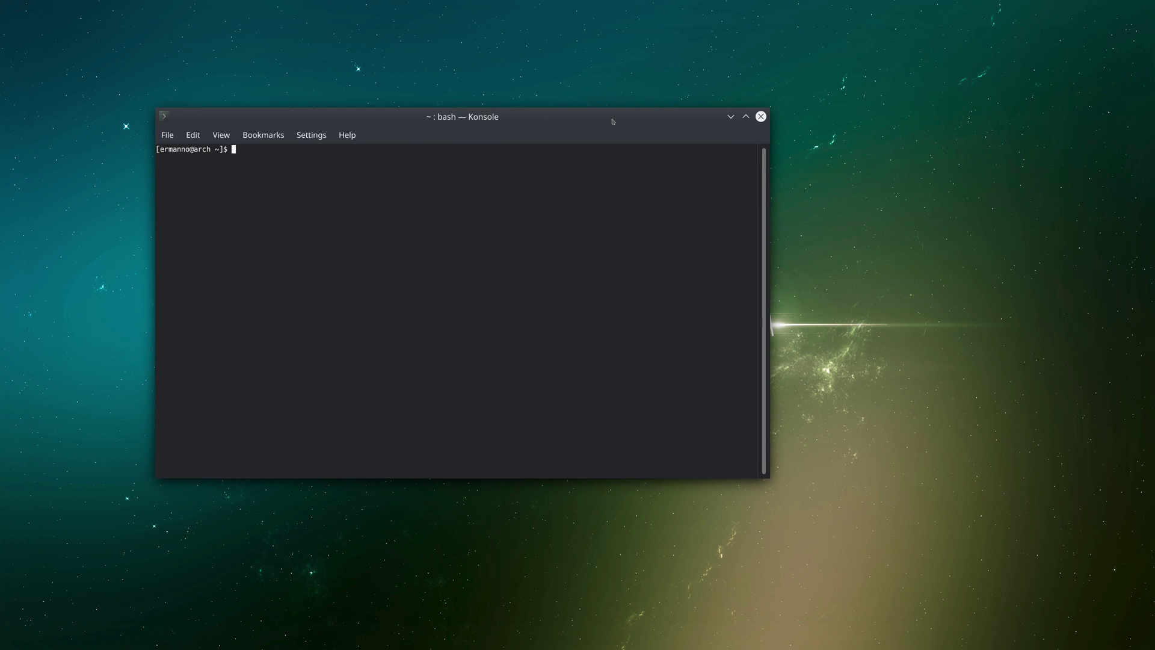
{"action": "left_click_drag", "start_coordinate": [612, 121], "coordinate": [707, 158]}
{"action": "key", "text": "ctrl+plus"}
{"action": "key", "text": "ctrl+plus"}
{"action": "key", "text": "ctrl+plus"}
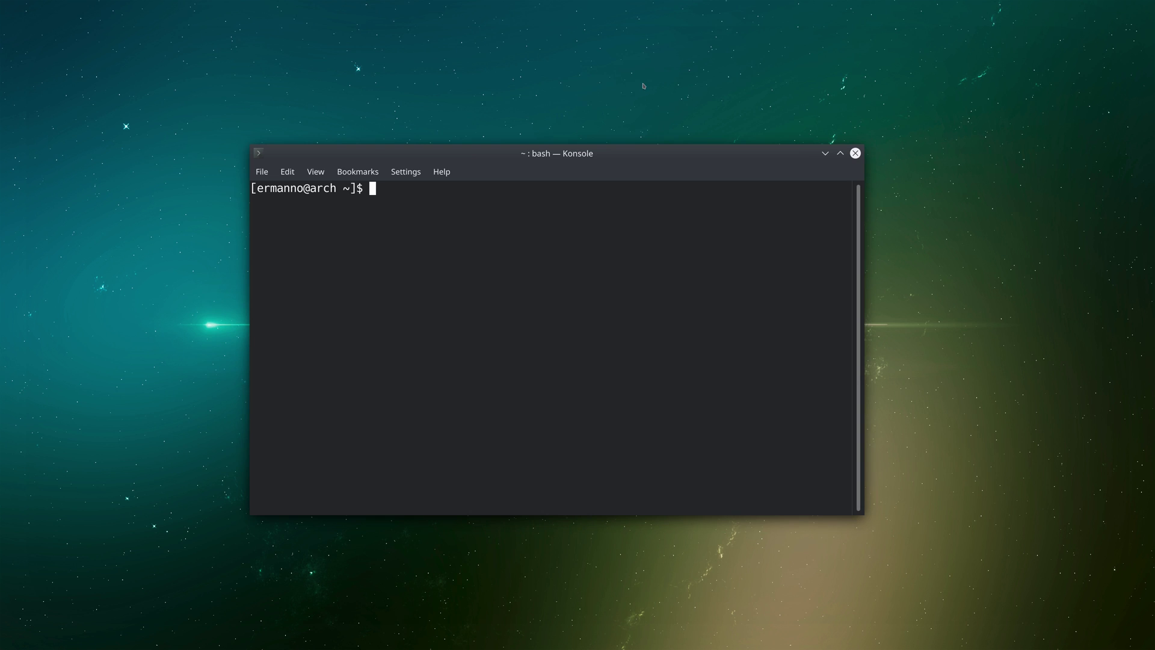
Install the CUPS package with "sudo pacman -S cups", entering the sudo password and accepting the installation
{"action": "type", "text": "sudo pacman -S "}
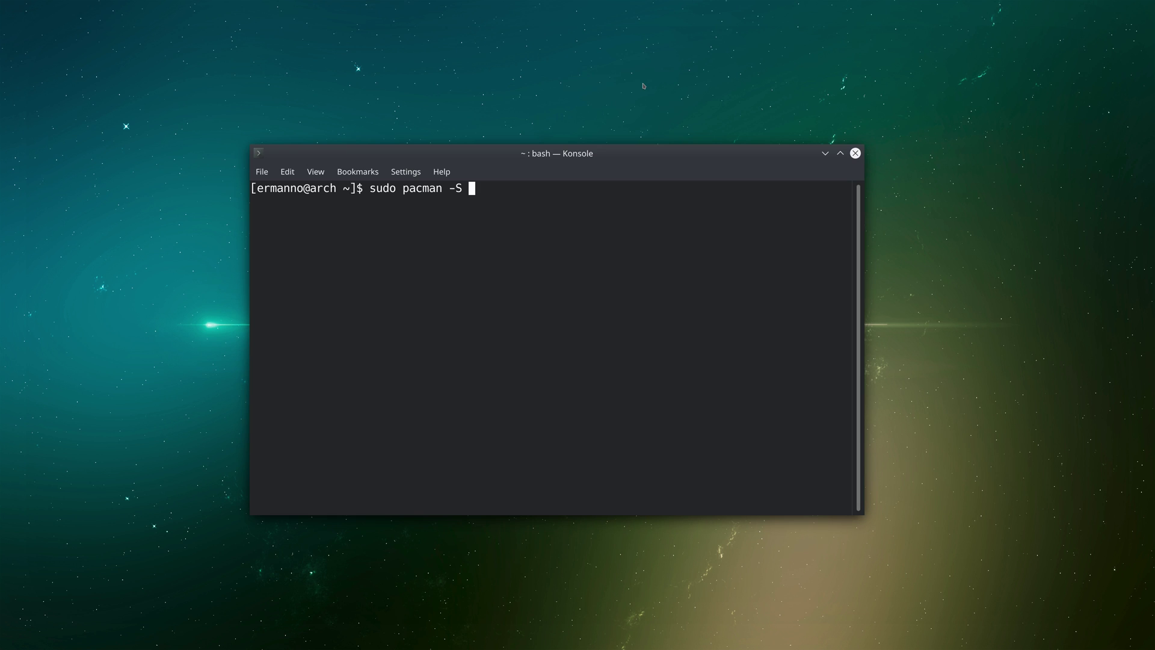
{"action": "type", "text": "cups"}
{"action": "key", "text": "Return"}
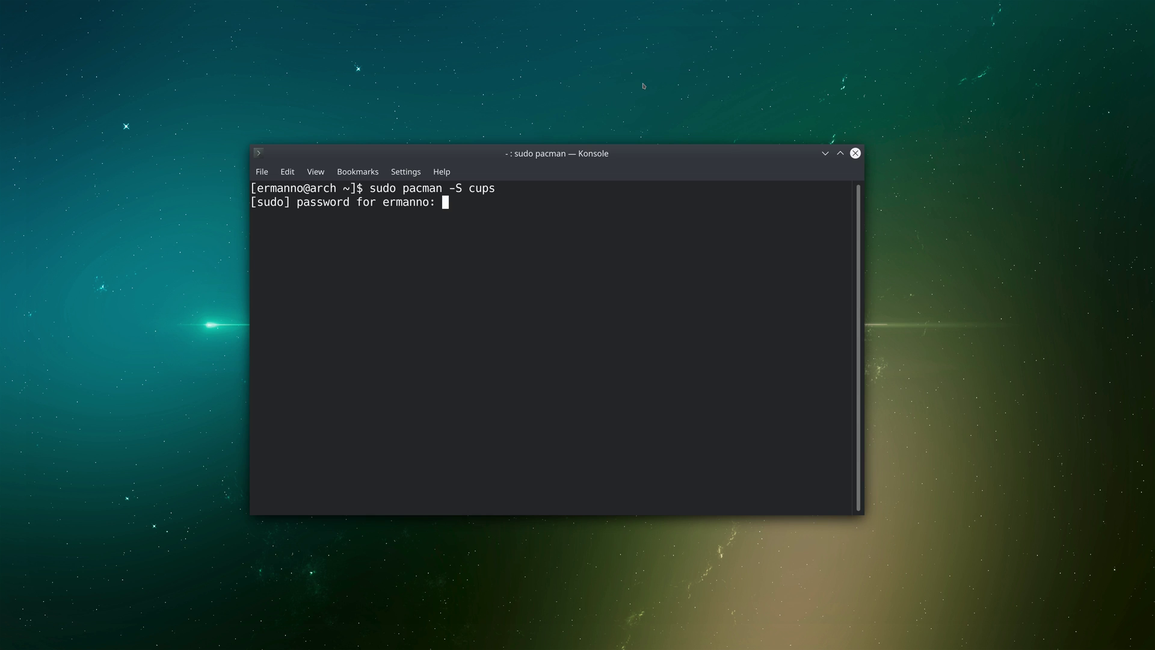
{"action": "key", "text": "Return"}
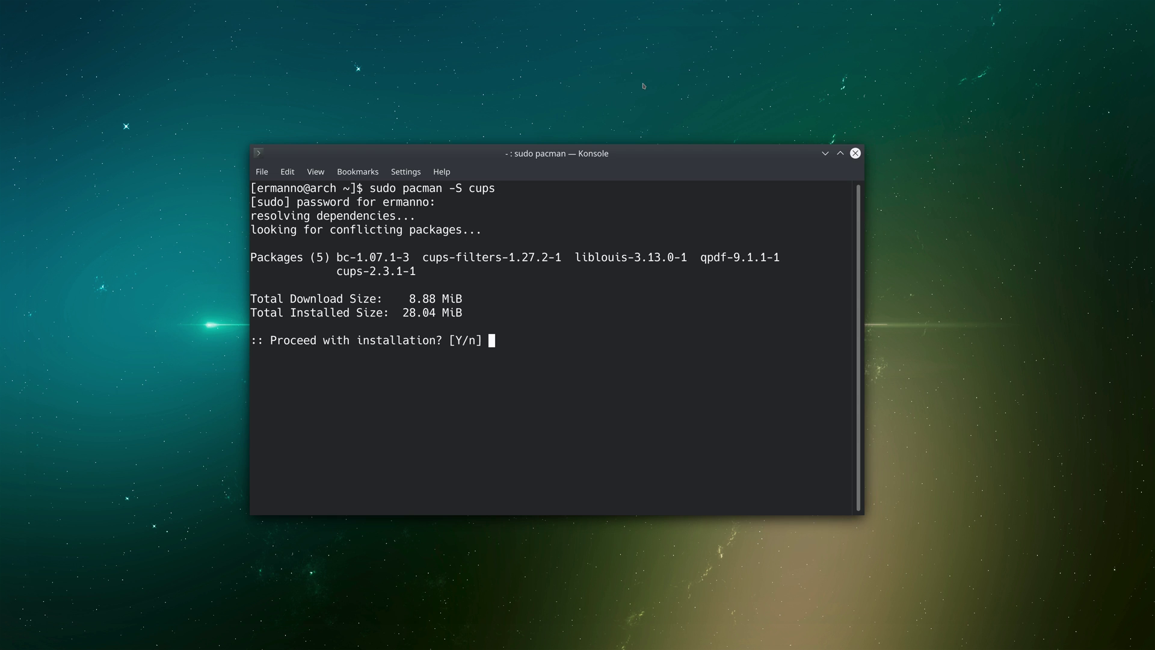
{"action": "key", "text": "Return"}
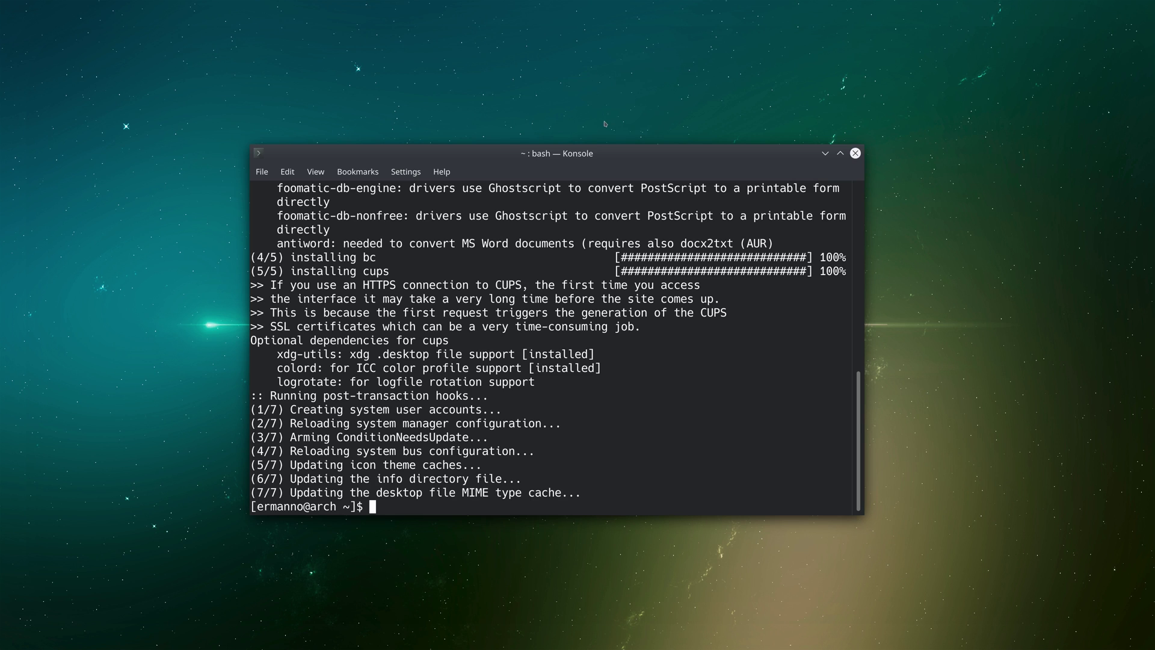
Check the print service status on the Printers page of System Settings and close the window
{"action": "mouse_move", "coordinate": [58, 639]}
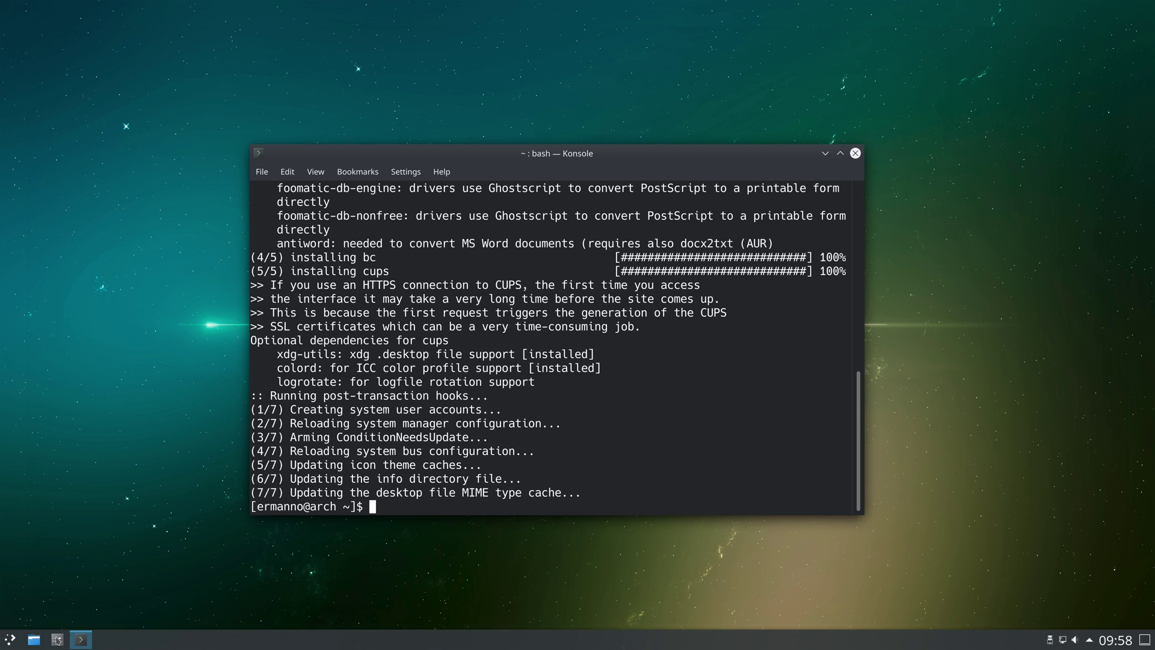
{"action": "left_click", "coordinate": [58, 640]}
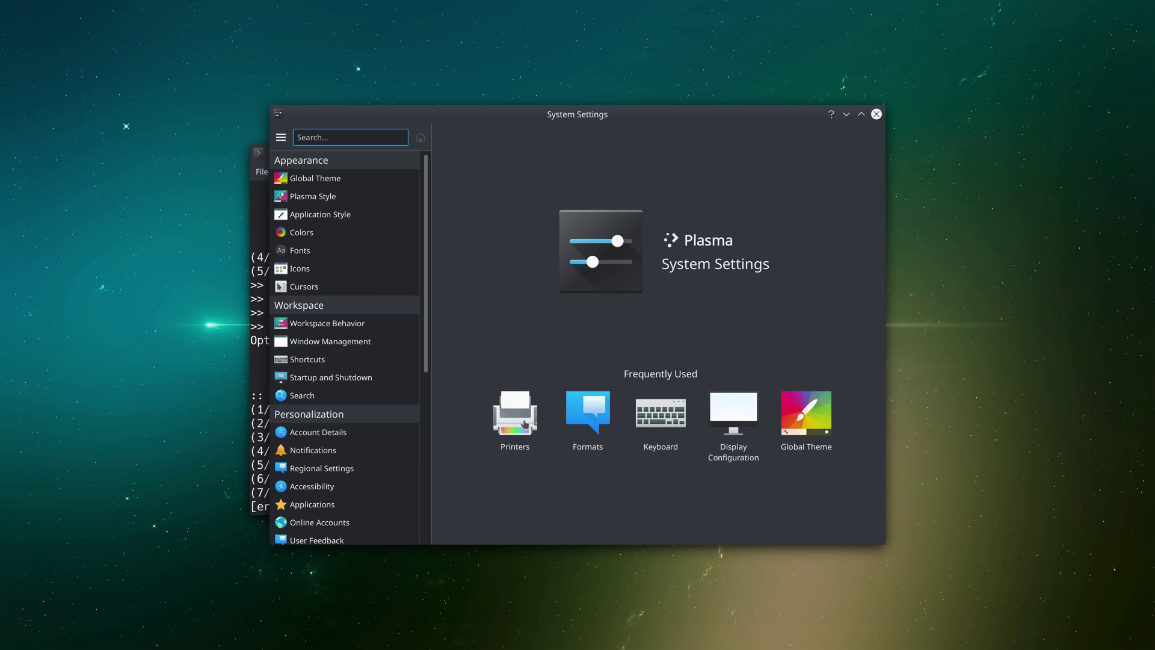
{"action": "left_click", "coordinate": [524, 423]}
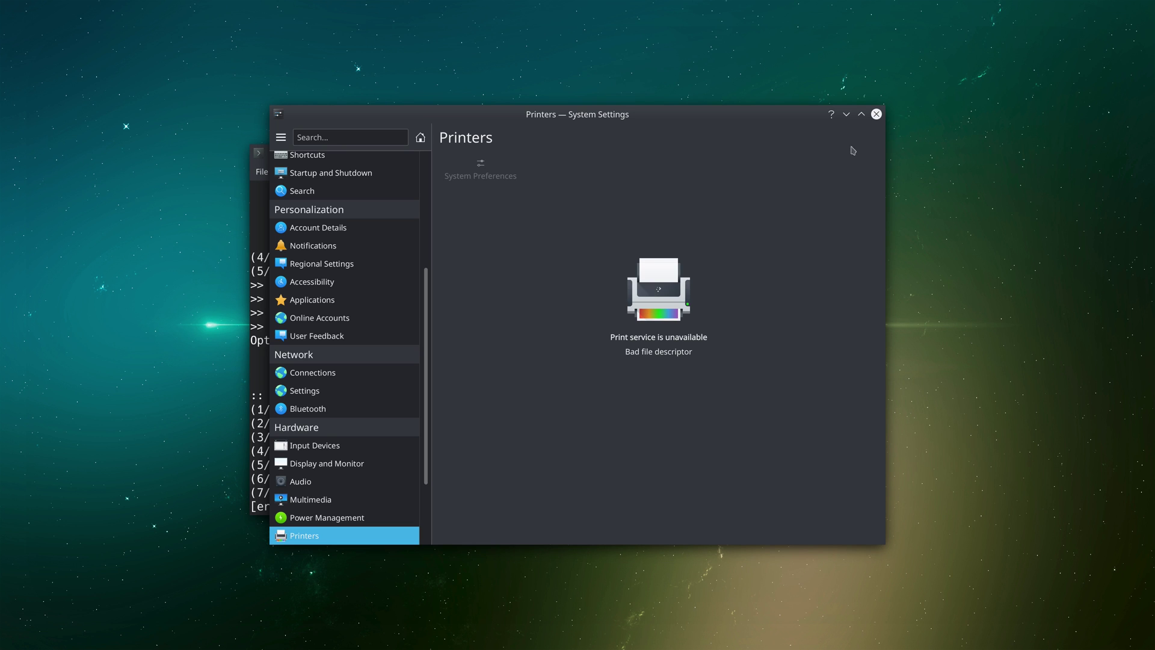
{"action": "left_click", "coordinate": [876, 114]}
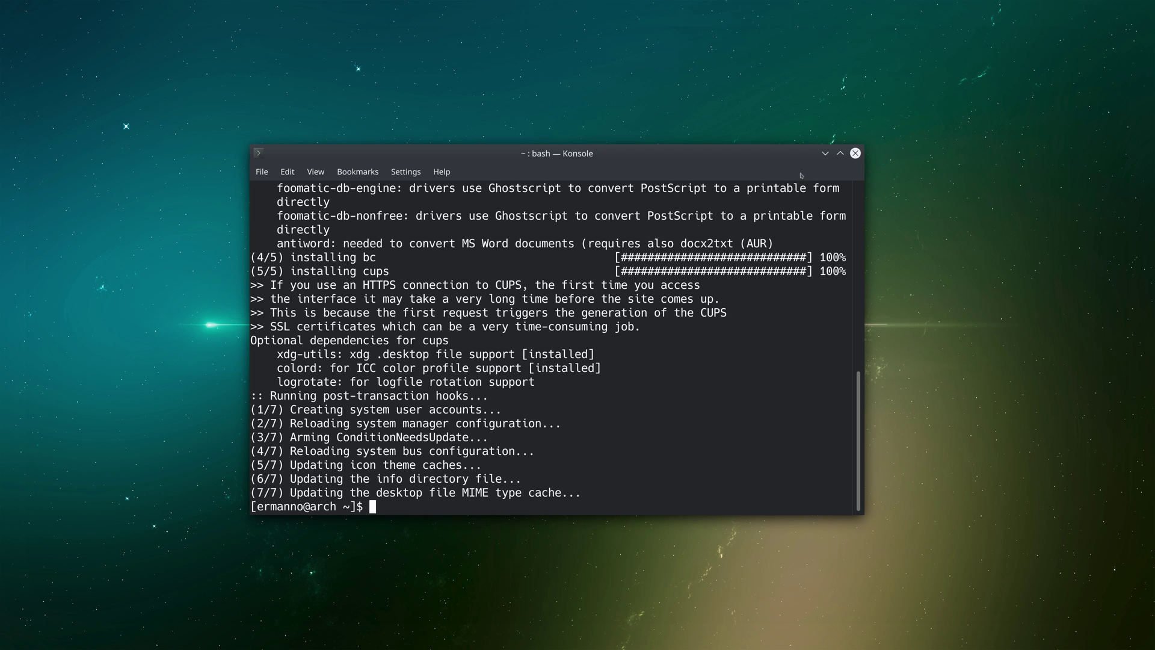
Clear the terminal and run "systemctl start org.cups.cupsd.service", authenticating with the account password
{"action": "key", "text": "ctrl+l"}
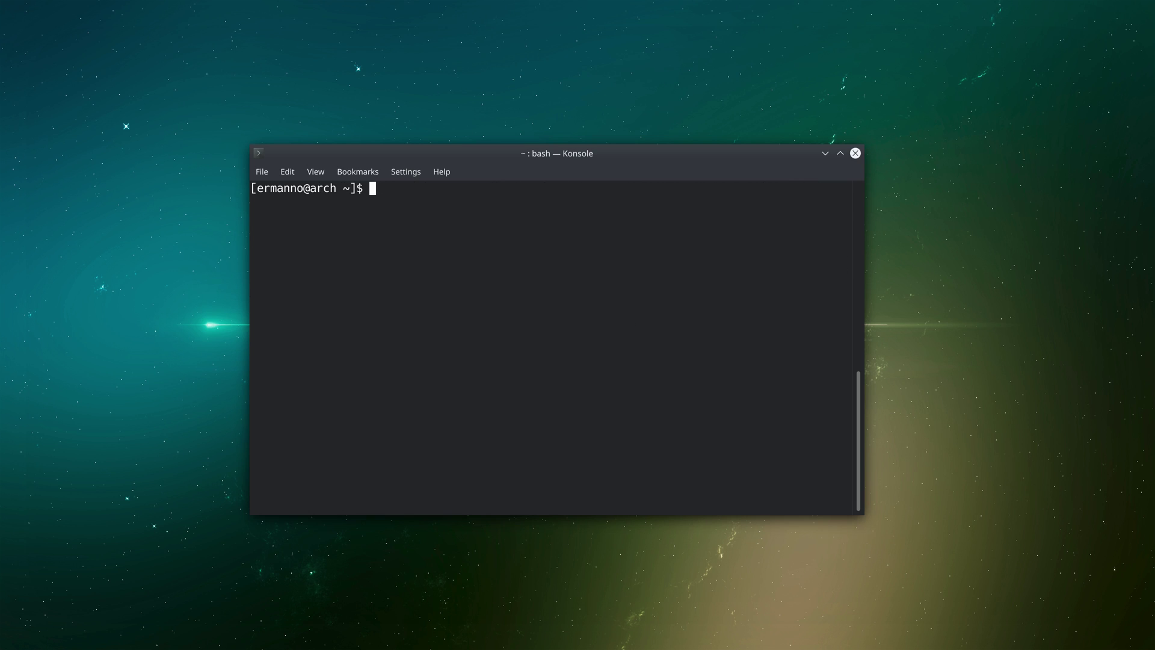
{"action": "type", "text": "systemctl start "}
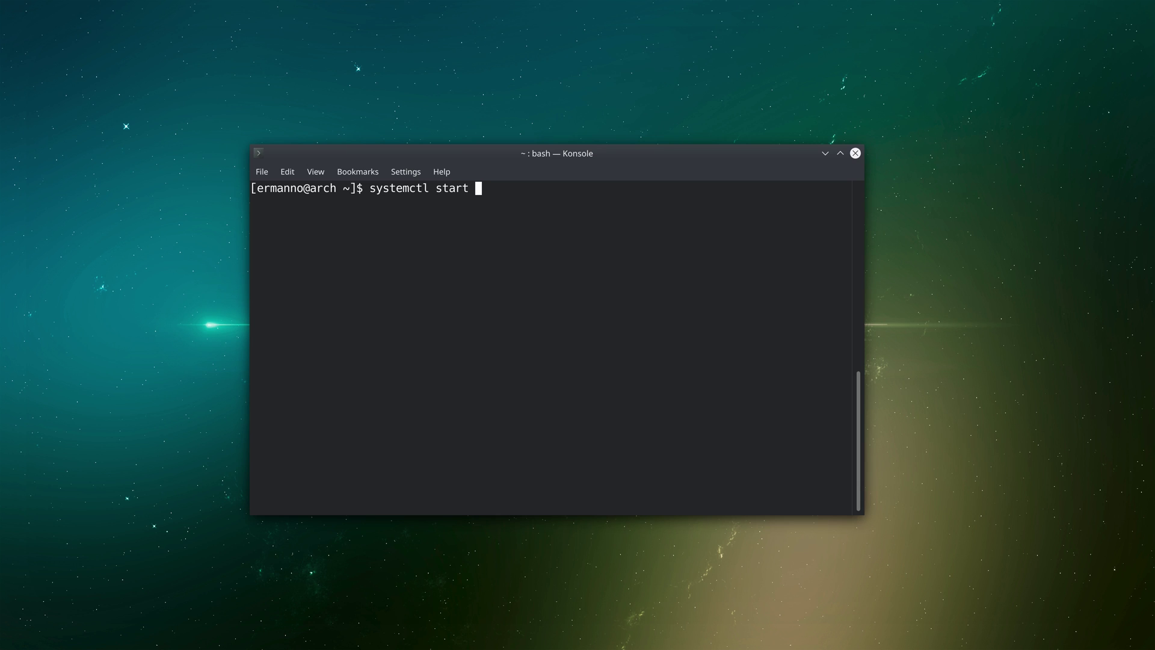
{"action": "type", "text": "org.cups.cupsd.service"}
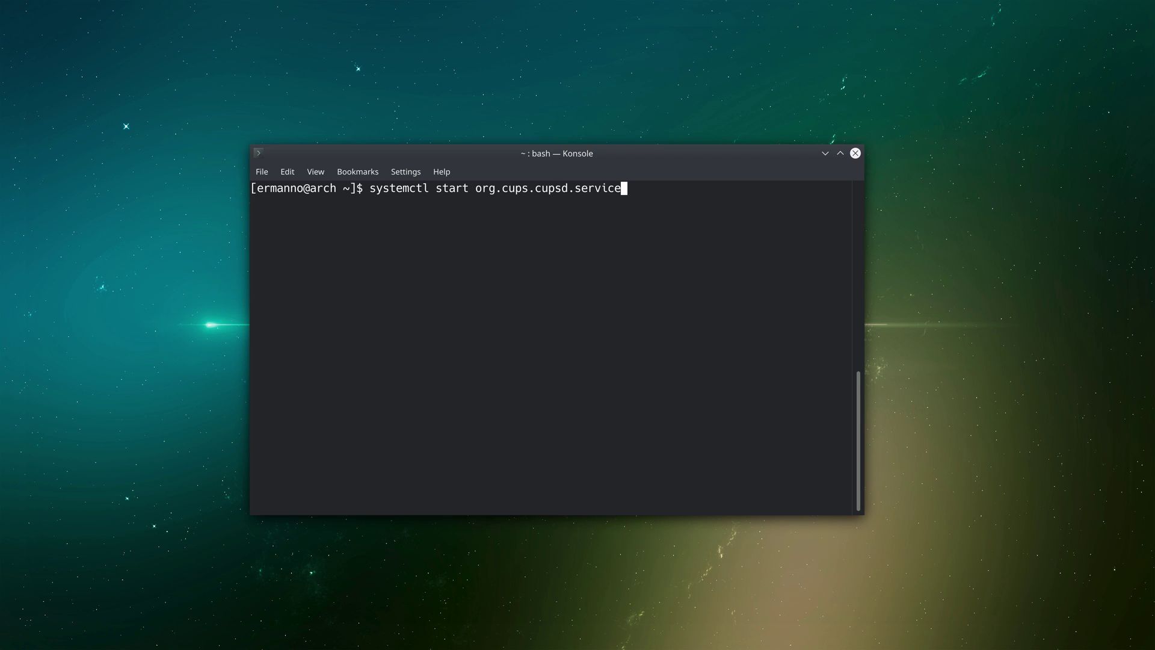
{"action": "key", "text": "Return"}
{"action": "type", "text": "●●●●●●●●●"}
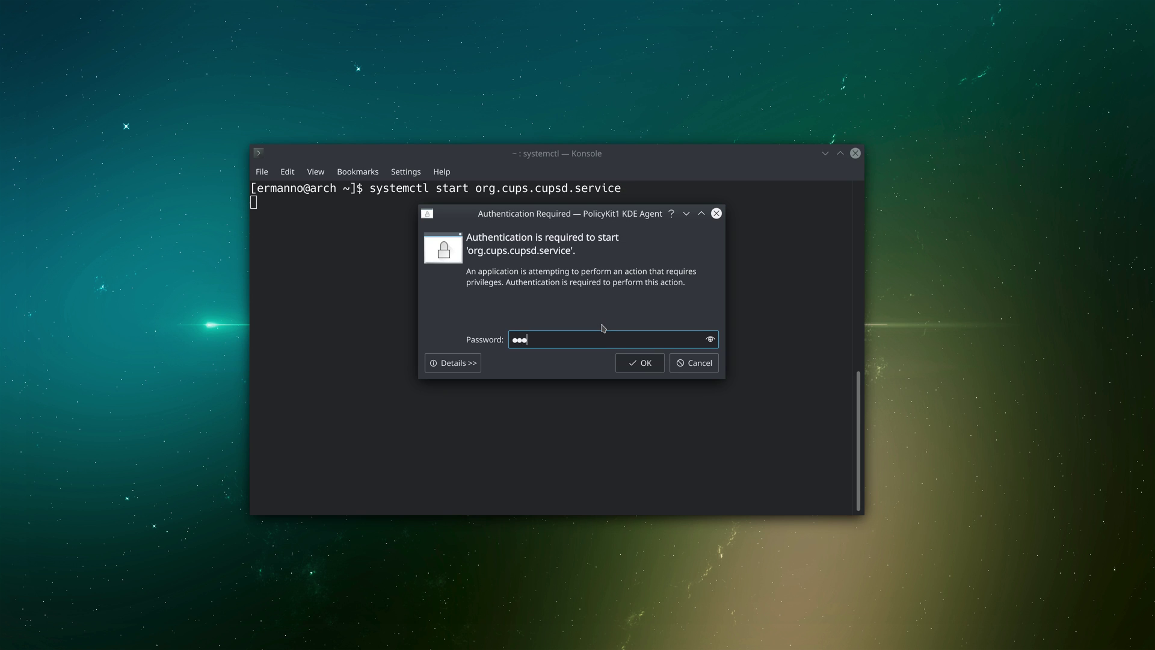
{"action": "key", "text": "Return"}
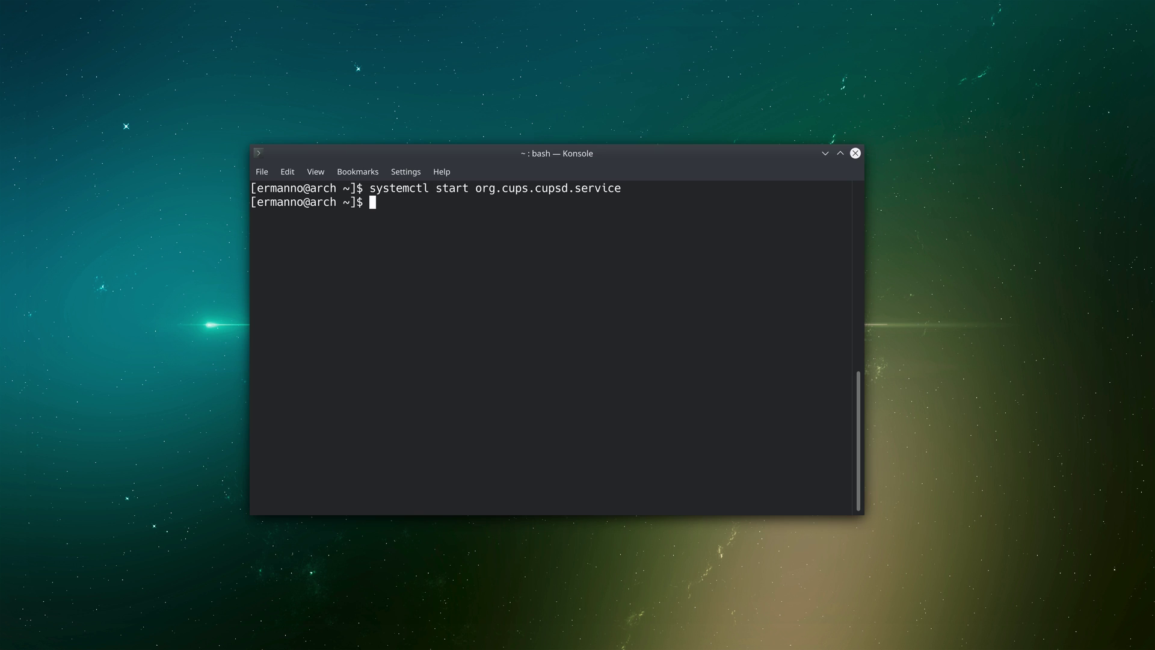
Edit the recalled command to "systemctl enable org.cups.cupsd.service" and run it, authenticating with the account password
{"action": "key", "text": "Up"}
{"action": "left_click", "coordinate": [505, 202]}
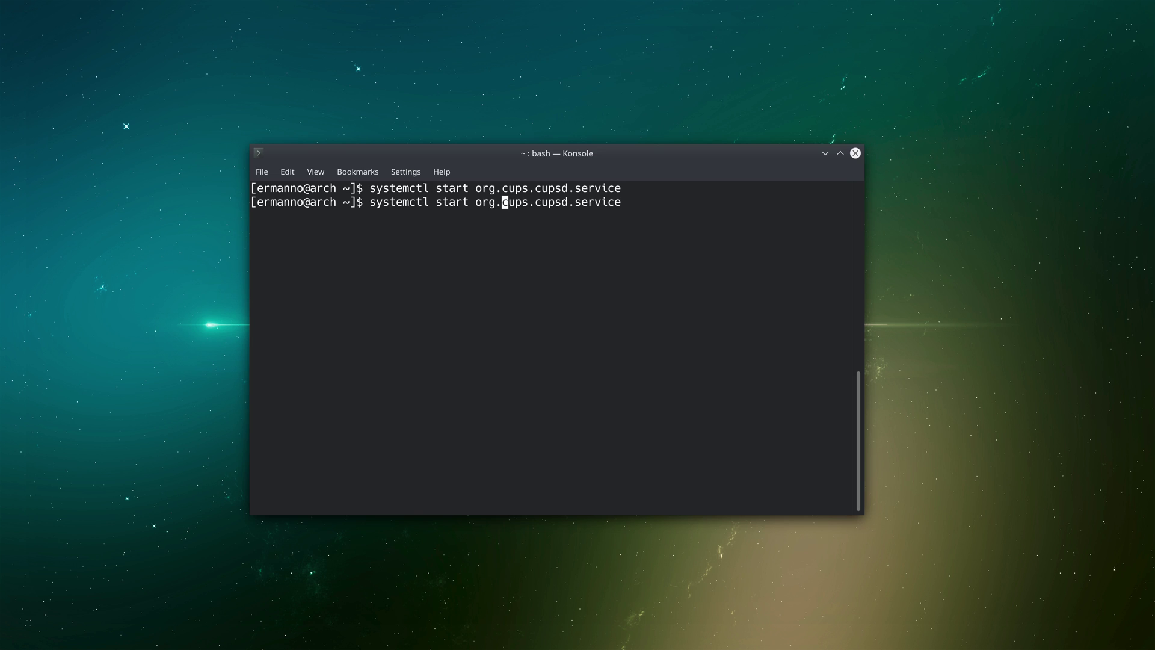
{"action": "key", "text": "Left"}
{"action": "key", "text": "Left"}
{"action": "key", "text": "Left"}
{"action": "key", "text": "Left"}
{"action": "key", "text": "Left"}
{"action": "key", "text": "BackSpace"}
{"action": "key", "text": "BackSpace"}
{"action": "key", "text": "BackSpace"}
{"action": "key", "text": "BackSpace"}
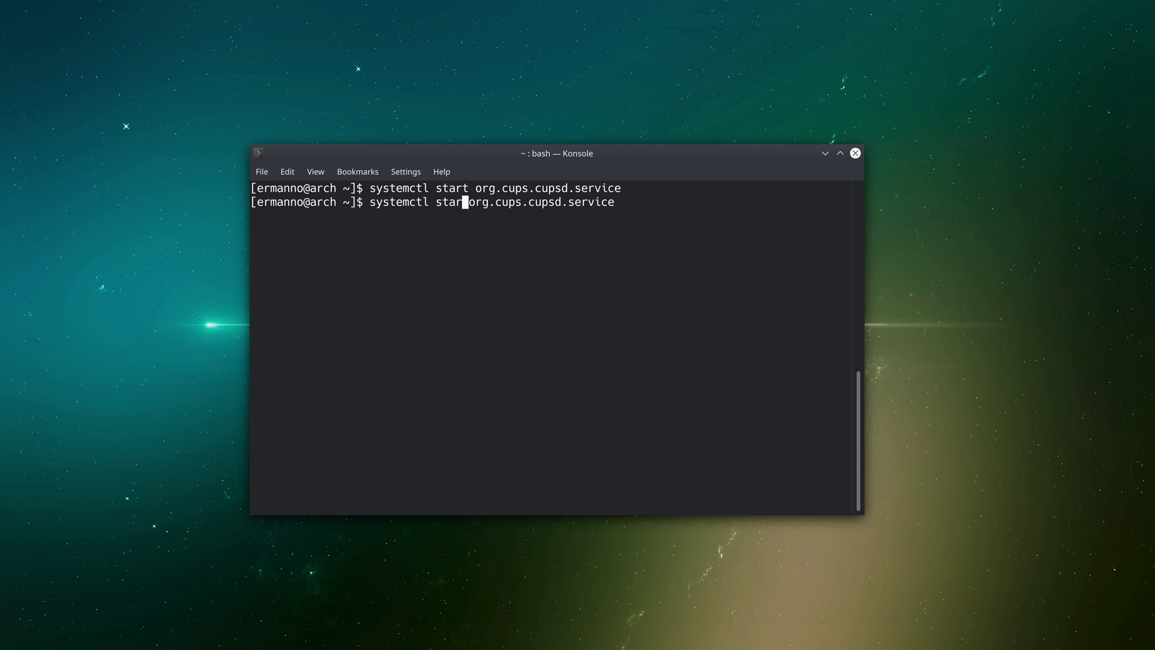
{"action": "key", "text": "BackSpace"}
{"action": "type", "text": "enable"}
{"action": "key", "text": "Return"}
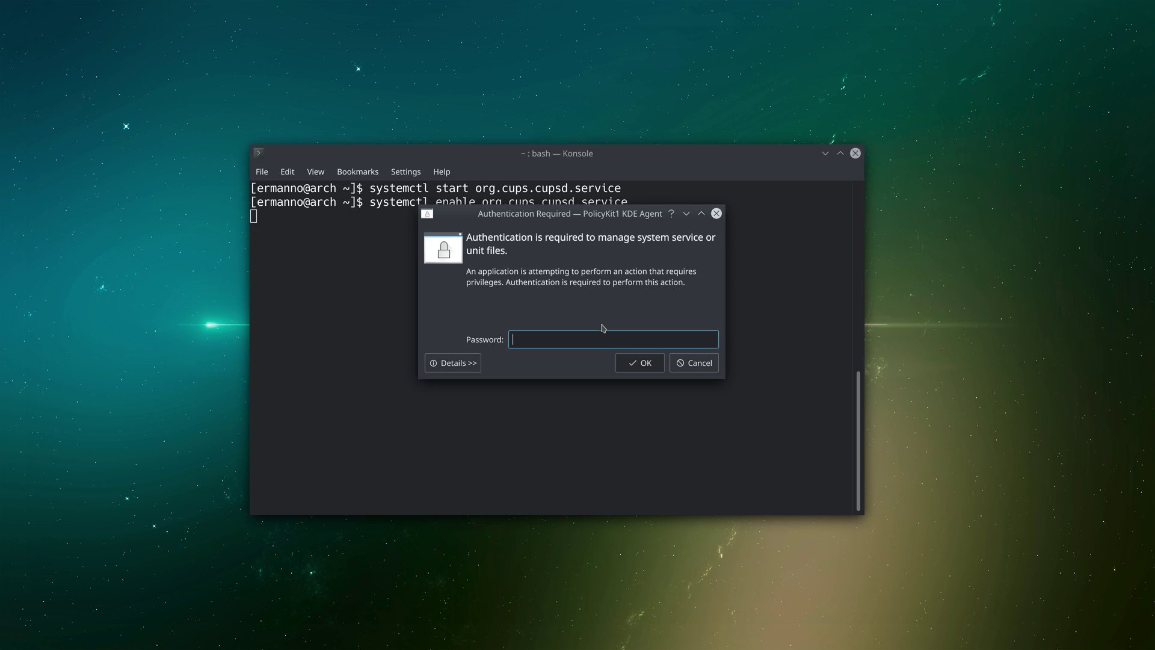
{"action": "type", "text": "*********"}
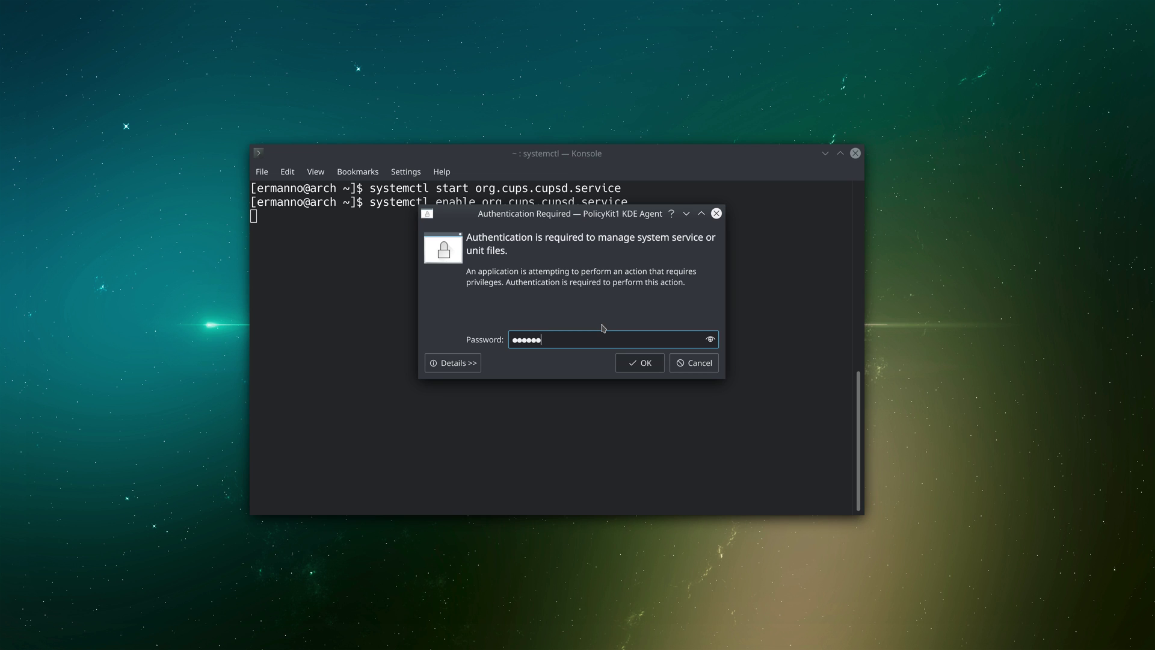
{"action": "key", "text": "Return"}
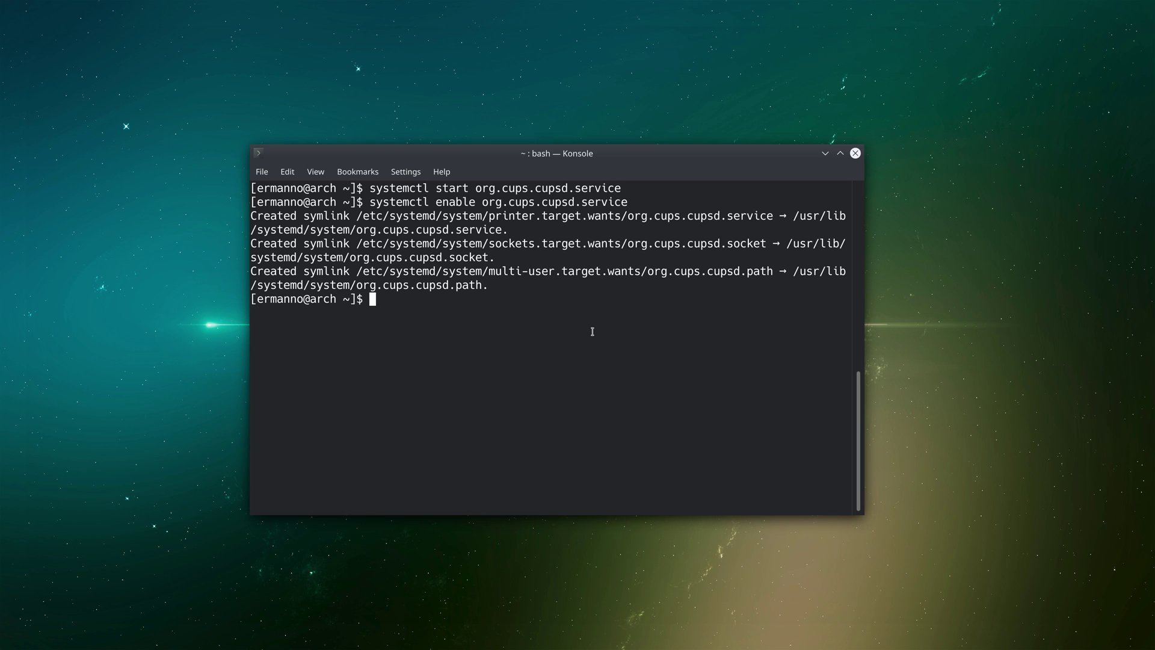
Open the Printers page in System Settings to check the print service again
{"action": "mouse_move", "coordinate": [153, 645]}
{"action": "left_click", "coordinate": [57, 640]}
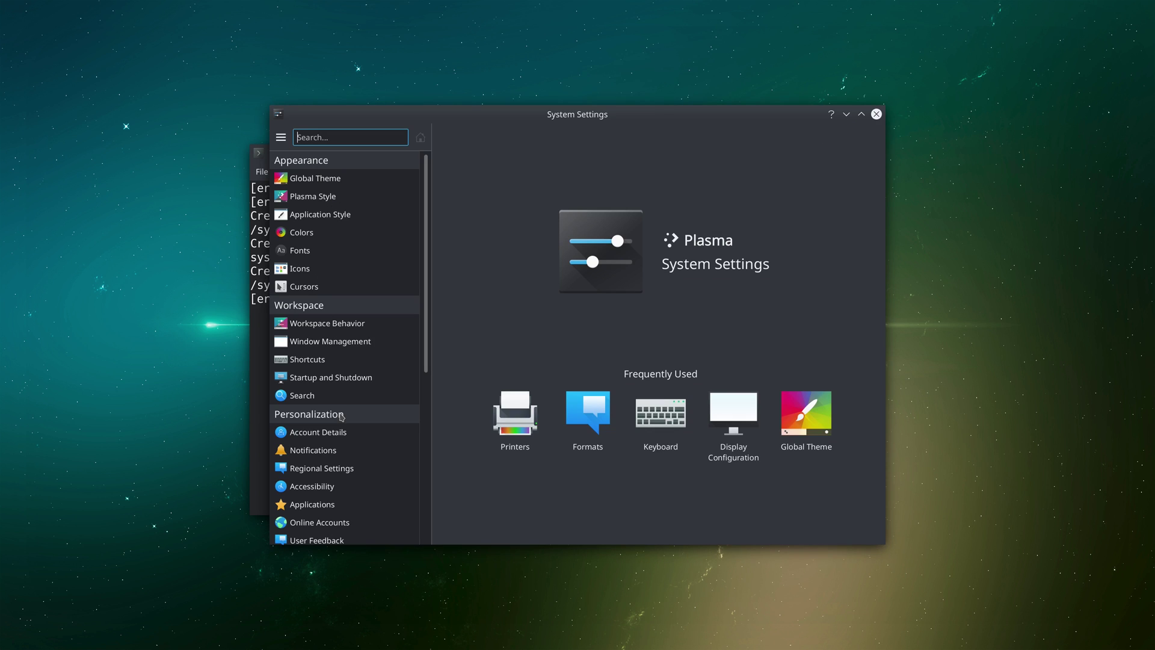
{"action": "left_click", "coordinate": [516, 430]}
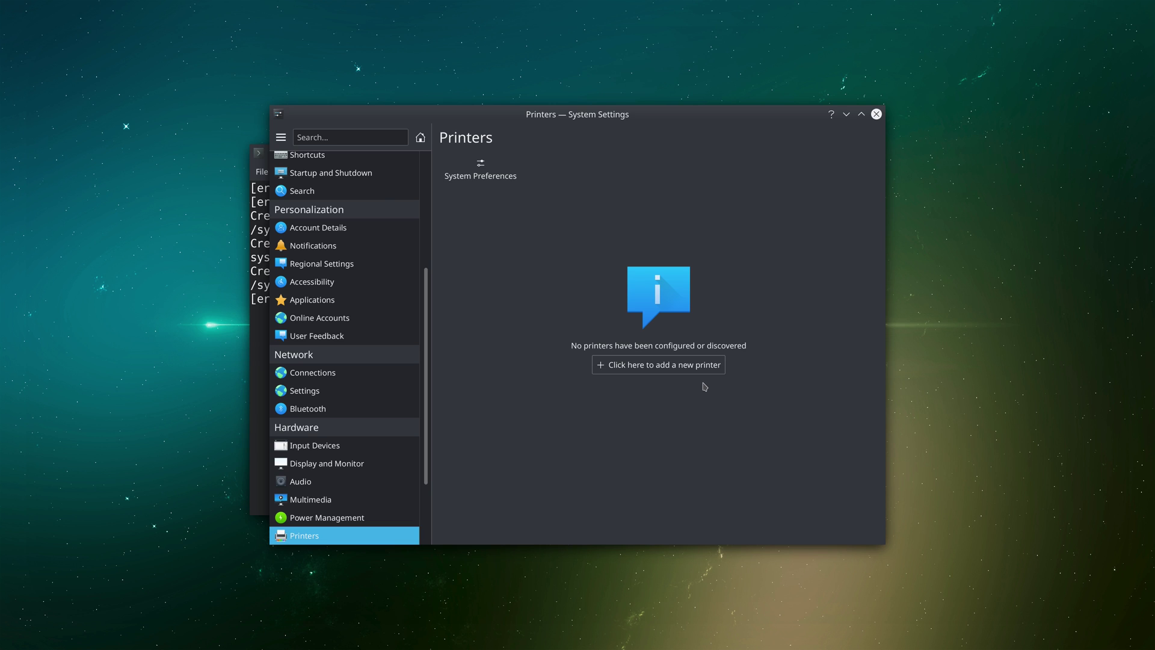
Switch to Konsole and install the HP driver package with "sudo pacman -S hplip", accepting the installation
{"action": "key", "text": "alt+Tab"}
{"action": "type", "text": "sud"}
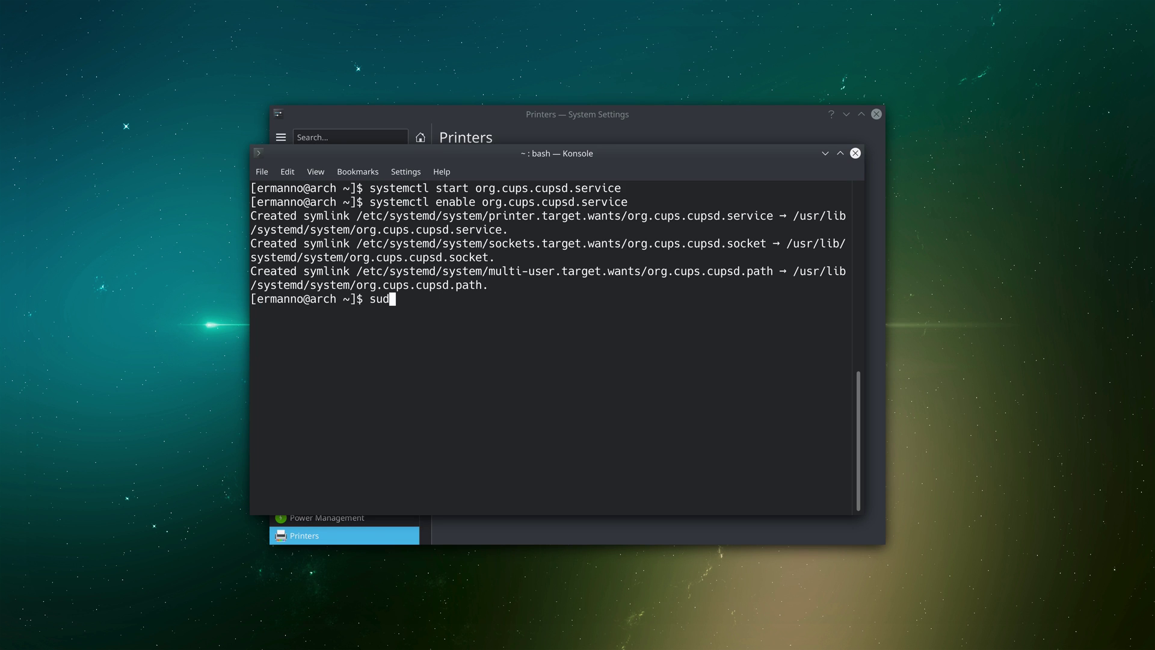
{"action": "type", "text": "o pacman -S hplip"}
{"action": "key", "text": "Return"}
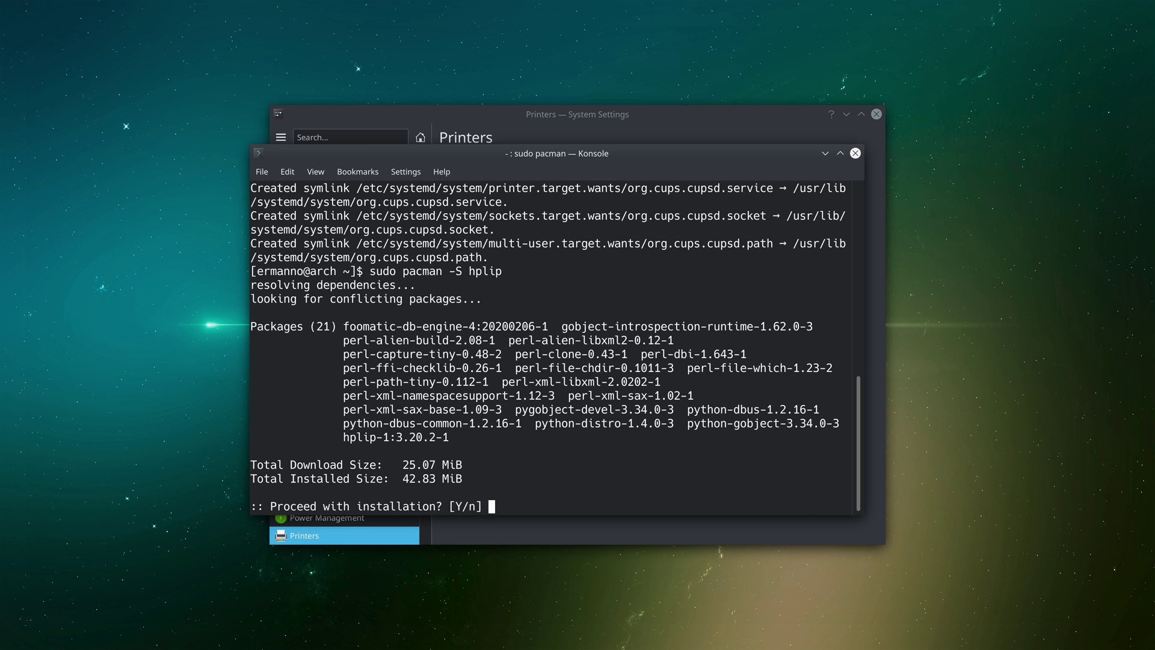
{"action": "key", "text": "Return"}
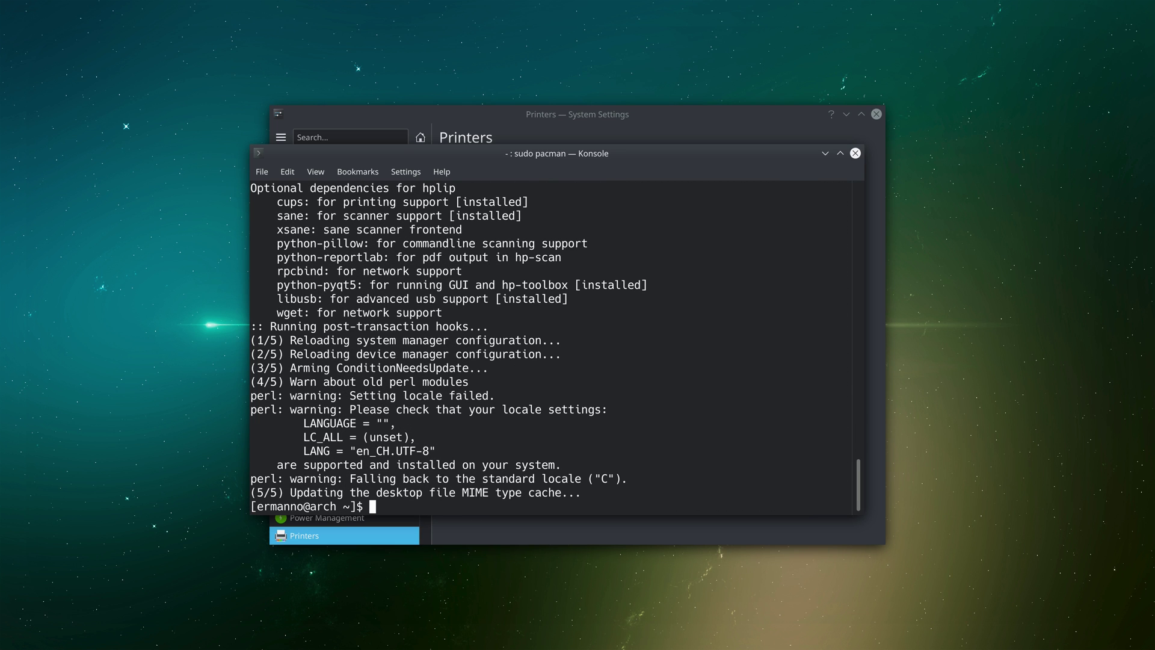
Switch to System Settings and start adding the discovered network printer HP Officejet Pro 8610, continuing to the driver choice
{"action": "left_click", "coordinate": [456, 136]}
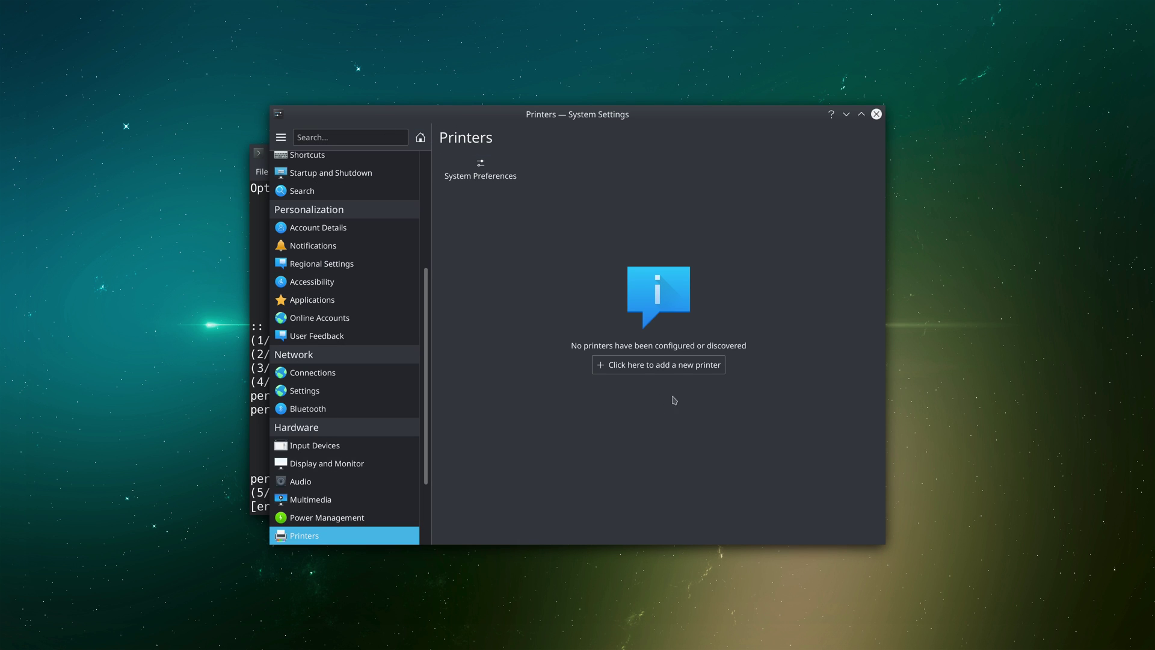
{"action": "left_click", "coordinate": [669, 367]}
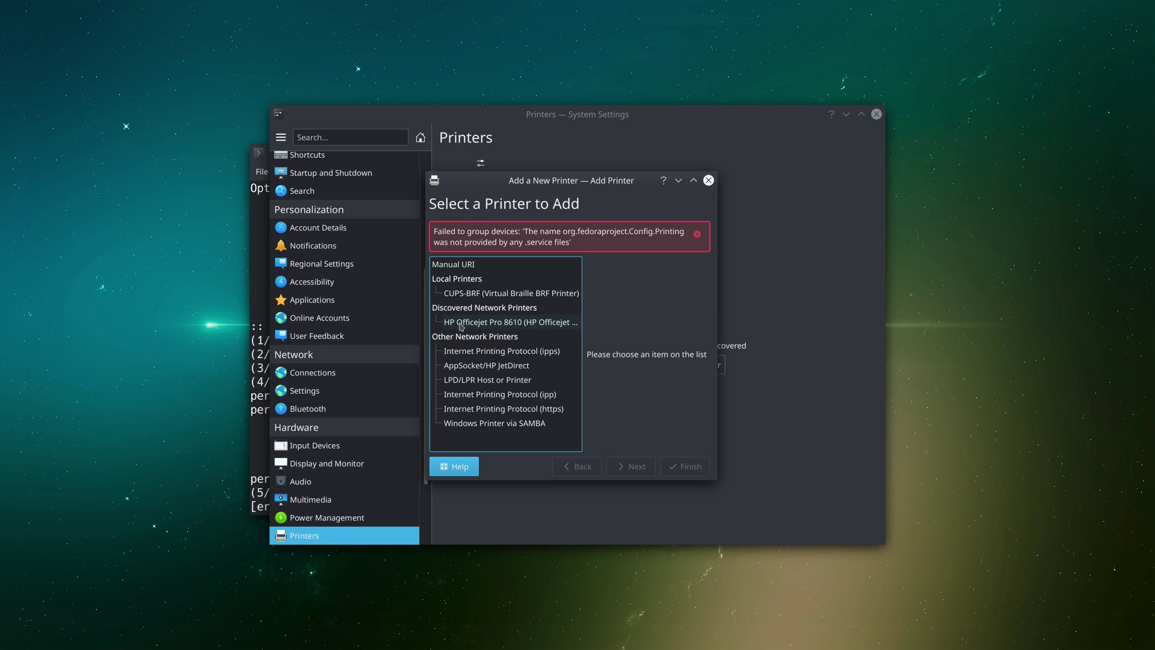
{"action": "left_click", "coordinate": [461, 323]}
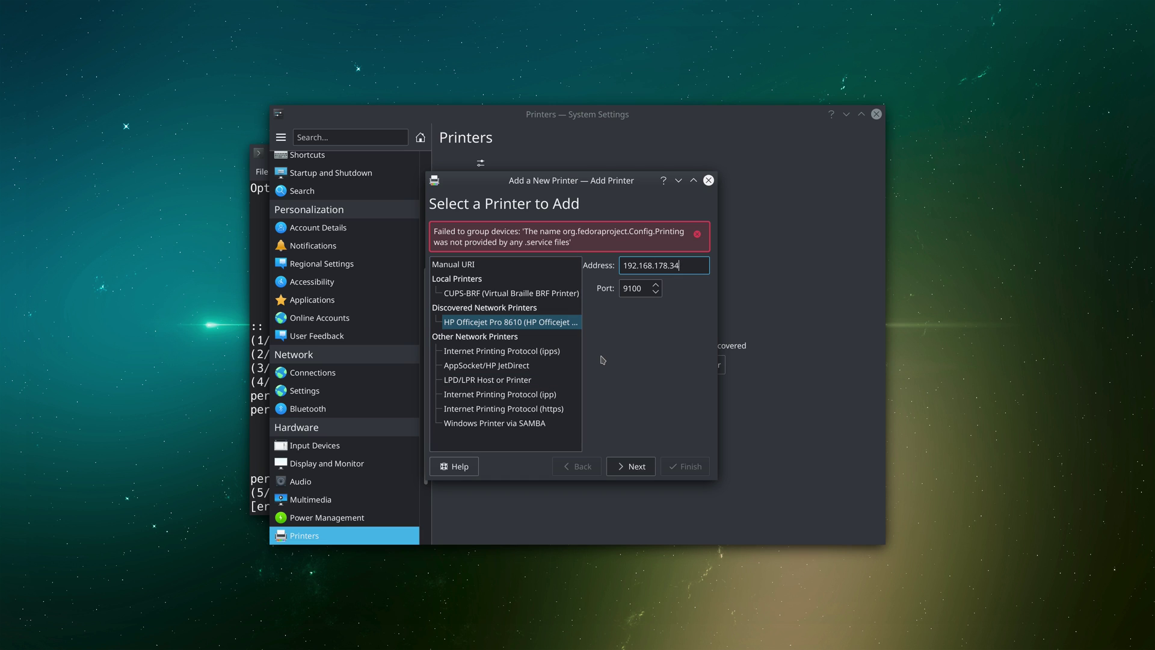
{"action": "left_click", "coordinate": [635, 468]}
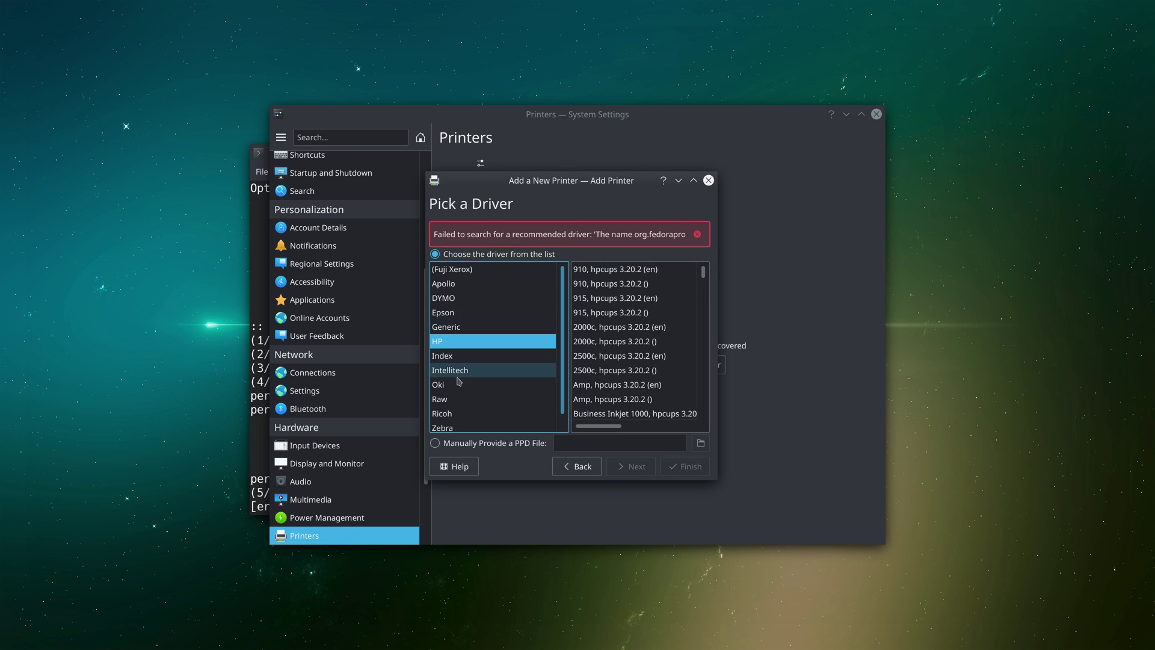
Choose the HP driver "Officejet Pro 8600, hpcups 3.20.2 ()" for the new printer and continue to its description
{"action": "scroll", "coordinate": [463, 391], "scroll_direction": "down", "scroll_amount": 1}
{"action": "scroll", "coordinate": [462, 361], "scroll_direction": "up", "scroll_amount": 1}
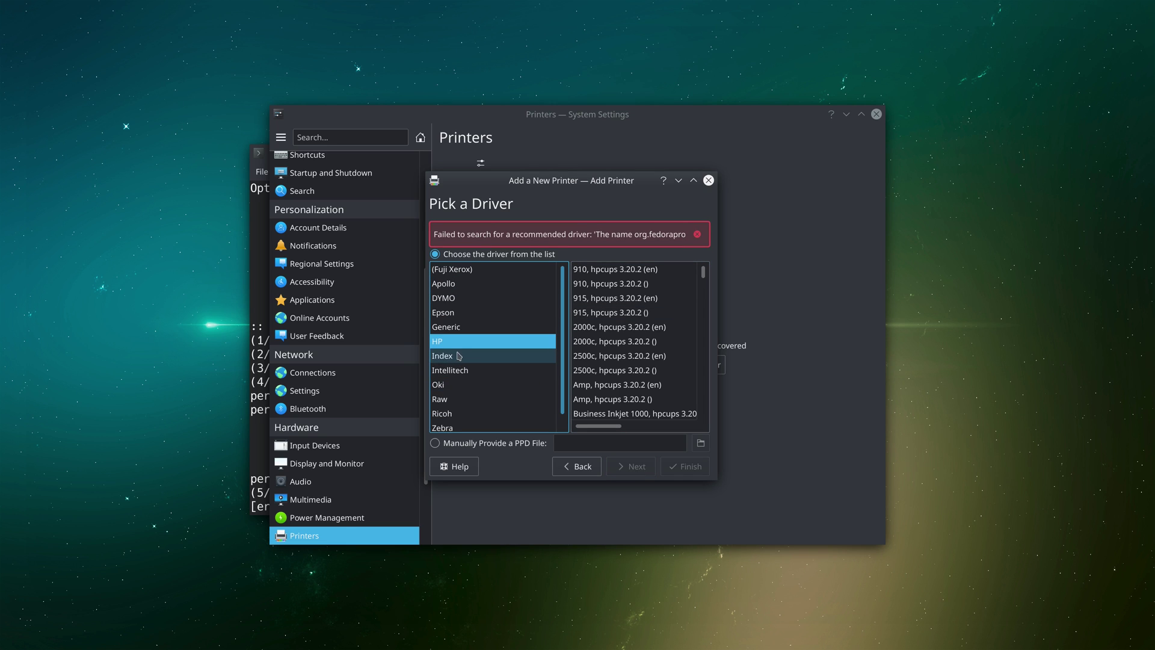
{"action": "left_click_drag", "start_coordinate": [702, 282], "coordinate": [689, 384]}
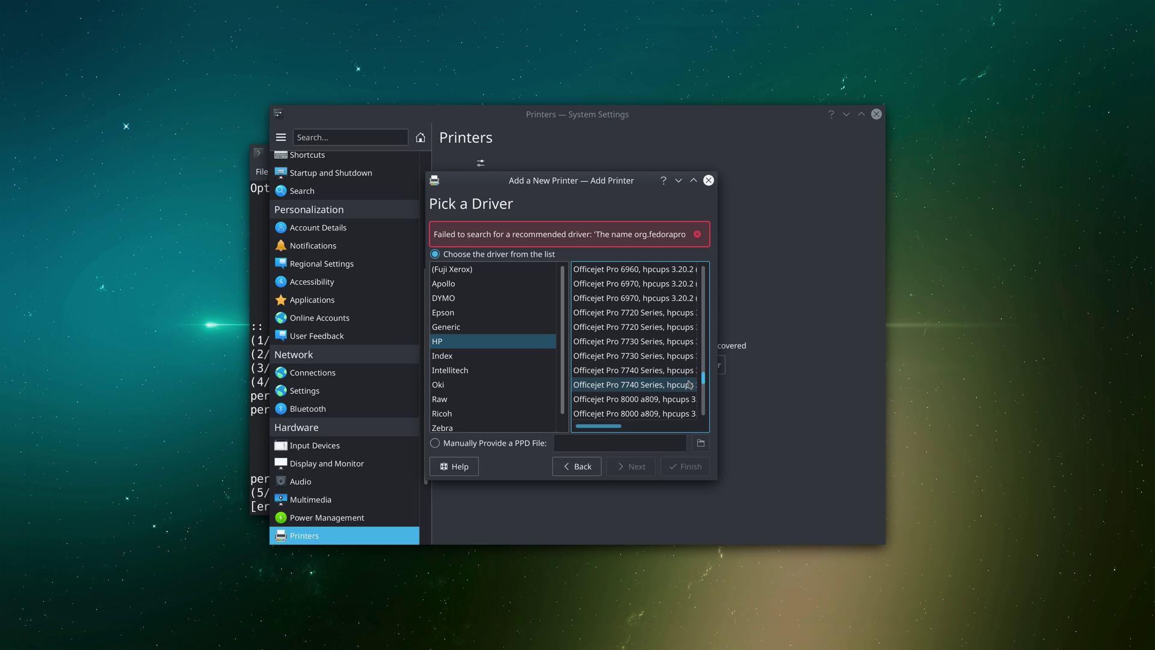
{"action": "scroll", "coordinate": [662, 379], "scroll_direction": "down", "scroll_amount": 6}
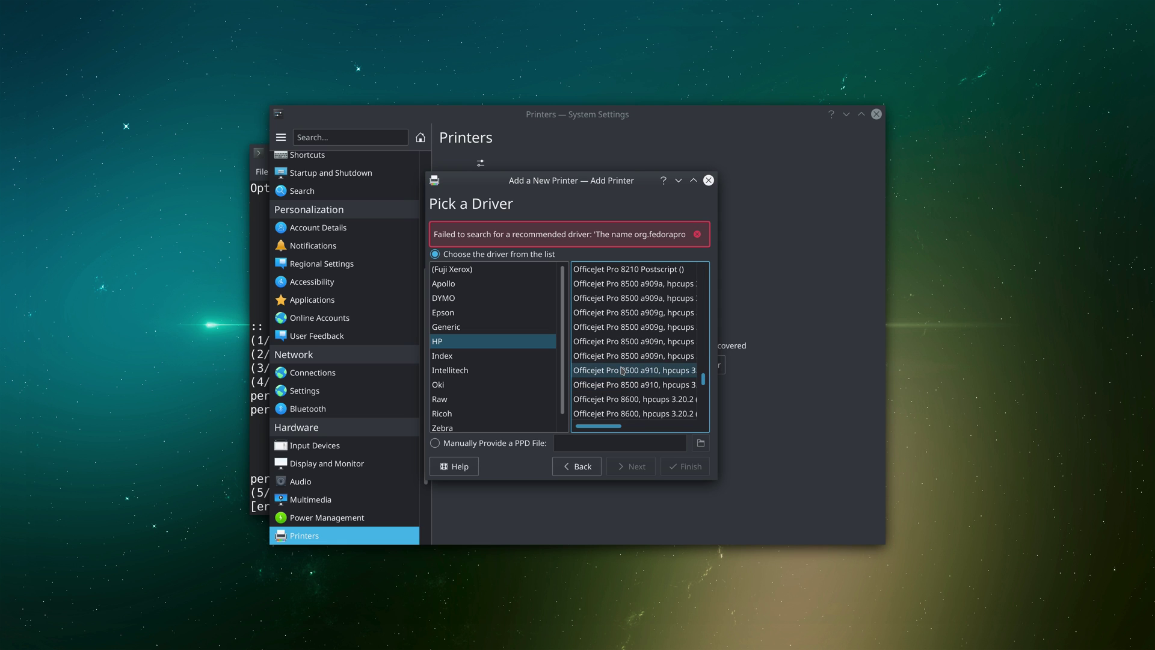
{"action": "scroll", "coordinate": [622, 371], "scroll_direction": "down", "scroll_amount": 1}
{"action": "scroll", "coordinate": [623, 372], "scroll_direction": "down", "scroll_amount": 1}
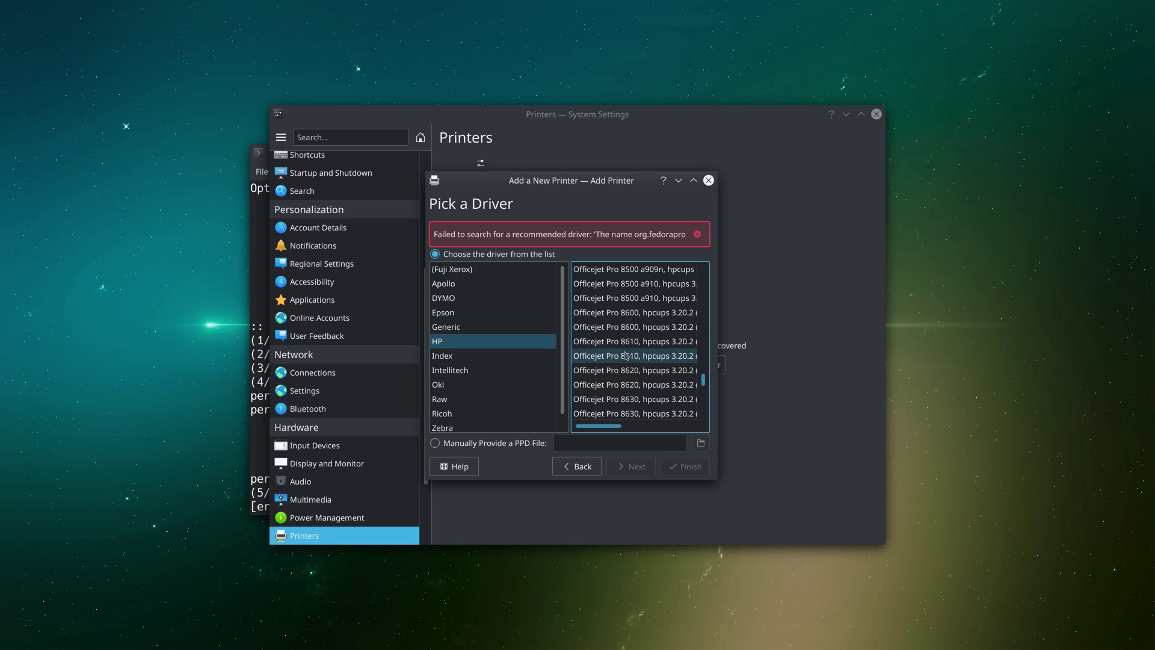
{"action": "left_click_drag", "start_coordinate": [716, 349], "coordinate": [830, 354]}
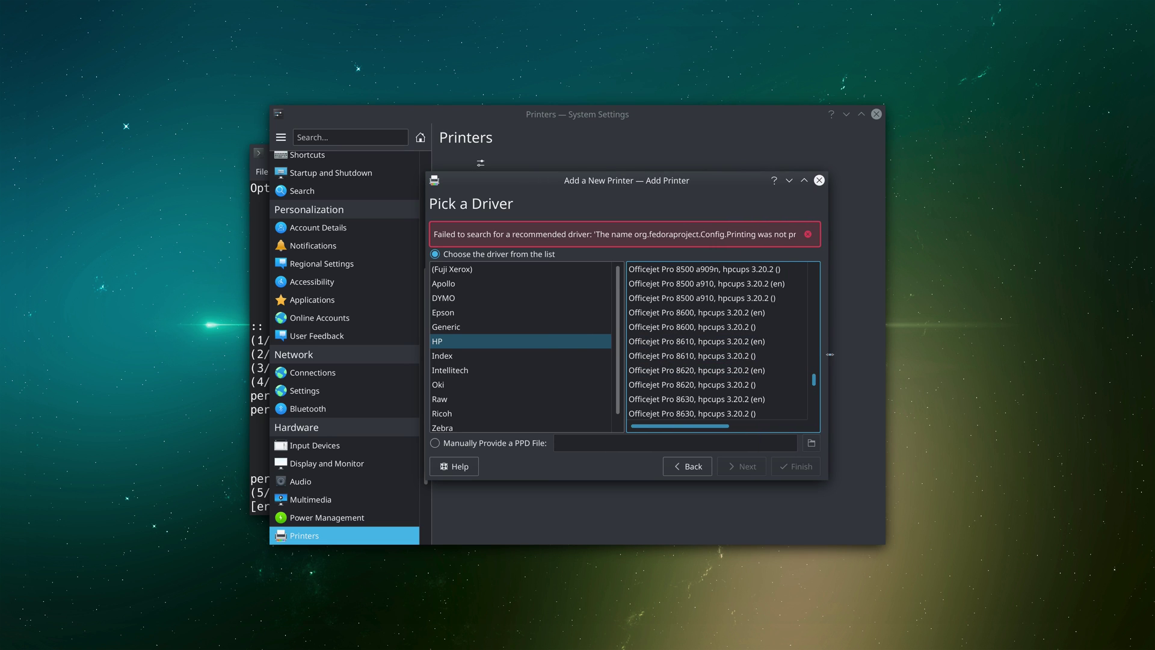
{"action": "left_click", "coordinate": [707, 329]}
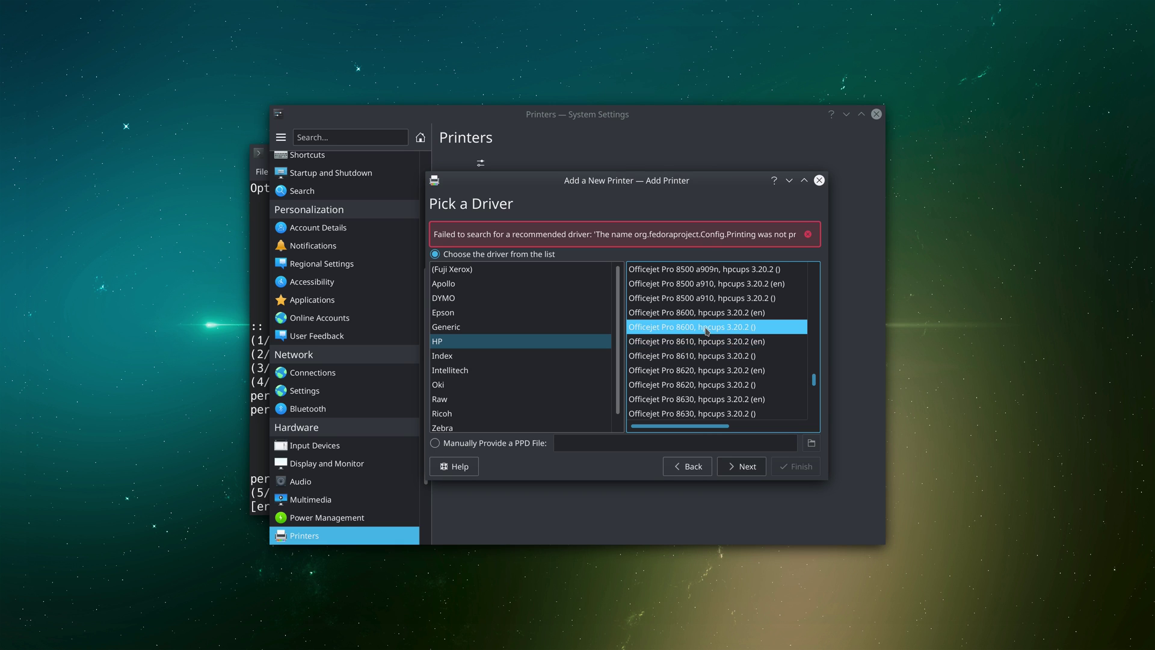
{"action": "left_click", "coordinate": [733, 468]}
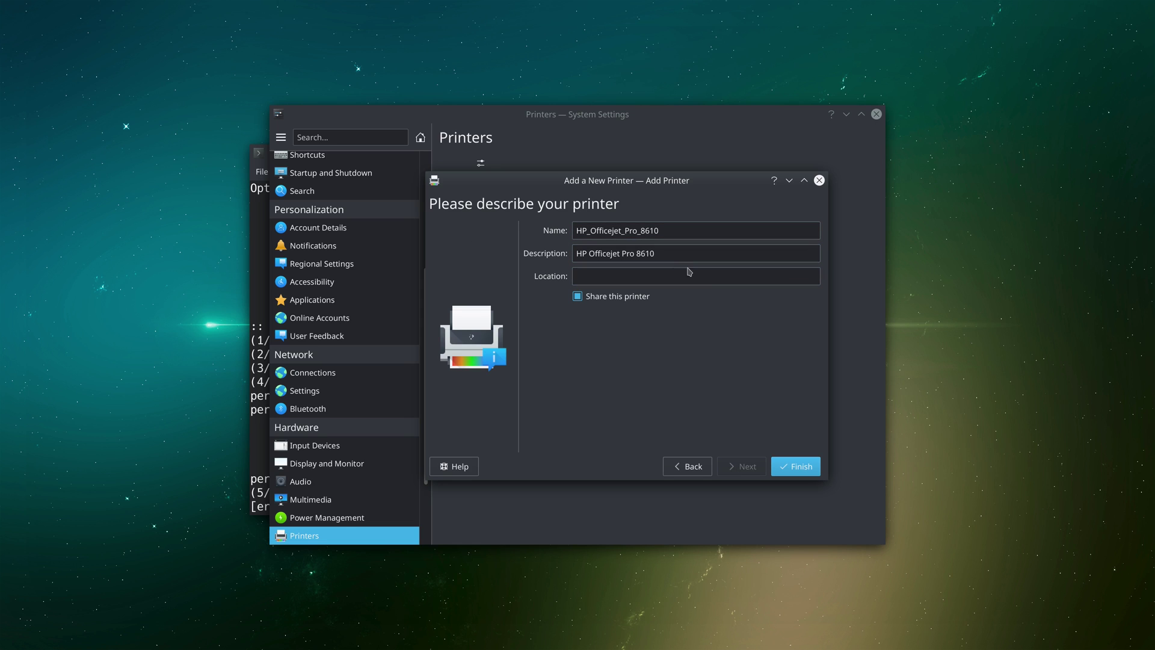
Finish adding the printer with the suggested name and description, mark it as the default printer, and close System Settings
{"action": "left_click", "coordinate": [795, 468]}
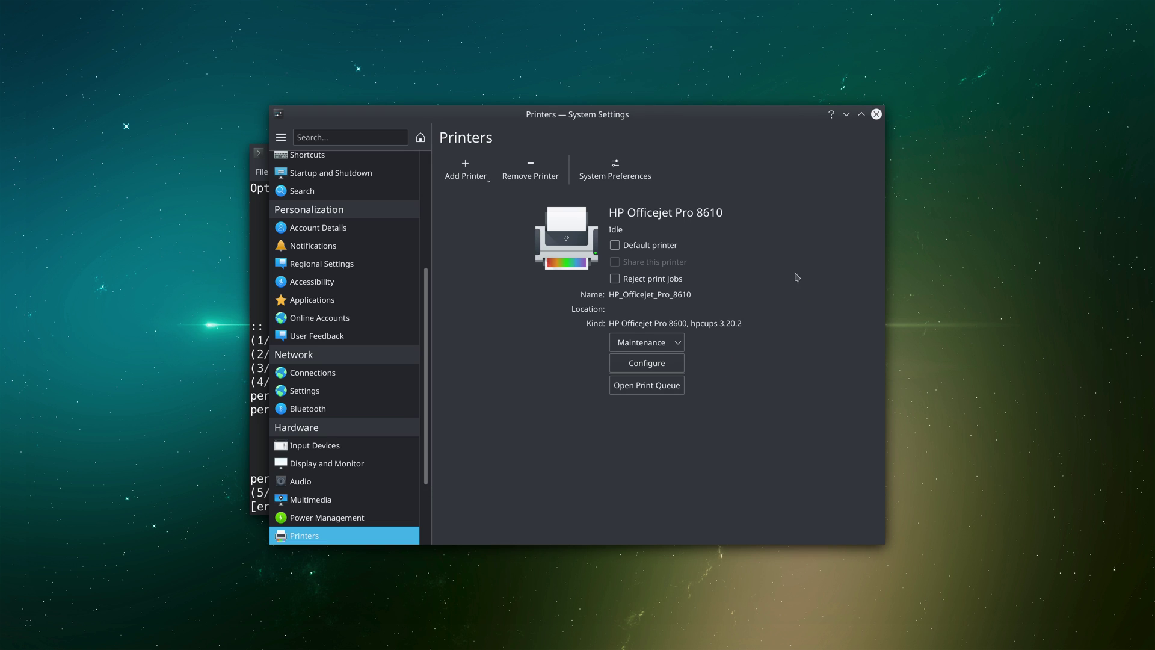
{"action": "left_click", "coordinate": [634, 251]}
{"action": "left_click", "coordinate": [877, 114]}
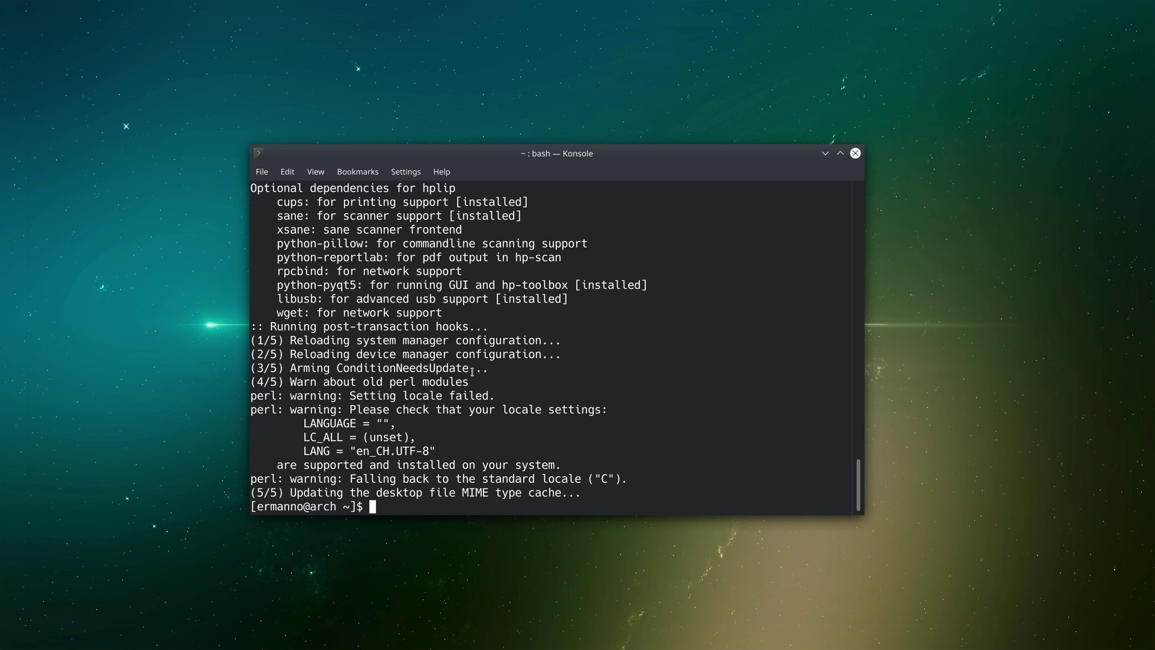
Clear the terminal and install the KDE scanning application with "sudo pacman -S skanlite", accepting the installation
{"action": "key", "text": "ctrl+l"}
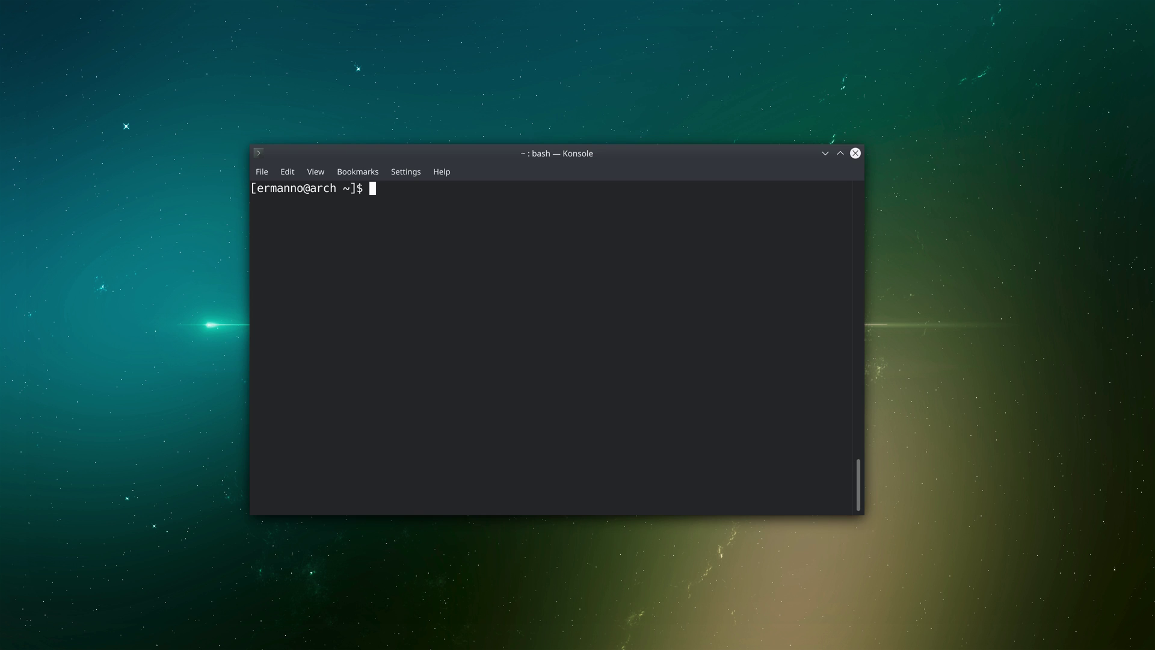
{"action": "type", "text": "sudo pacman -S"}
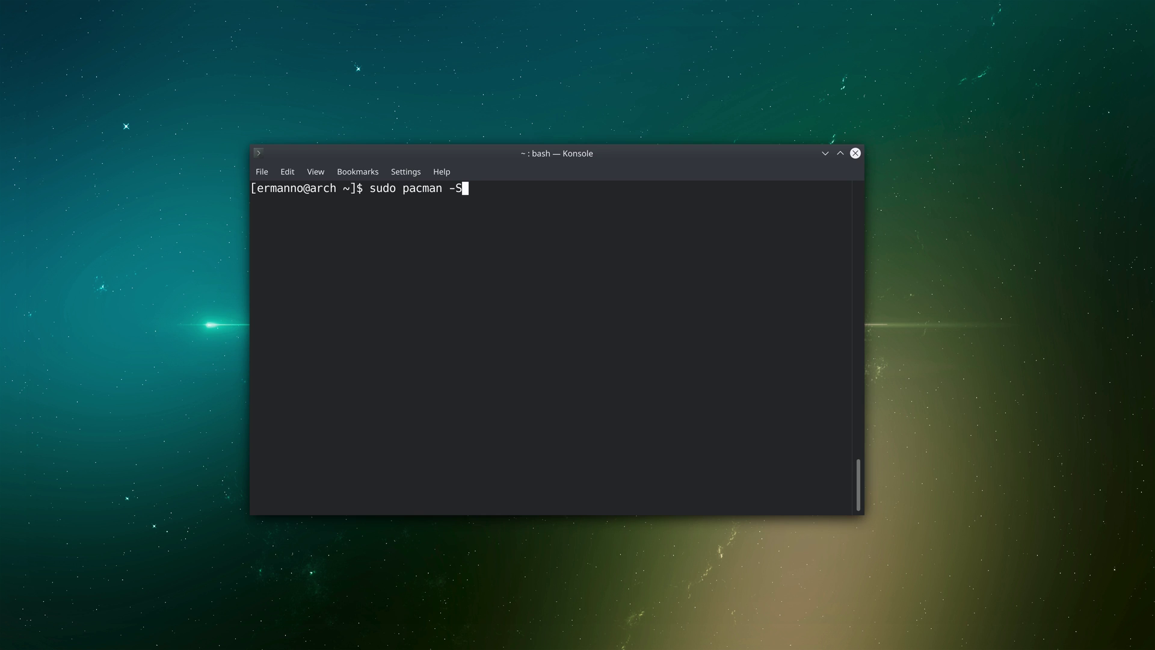
{"action": "type", "text": " skanlite"}
{"action": "key", "text": "Return"}
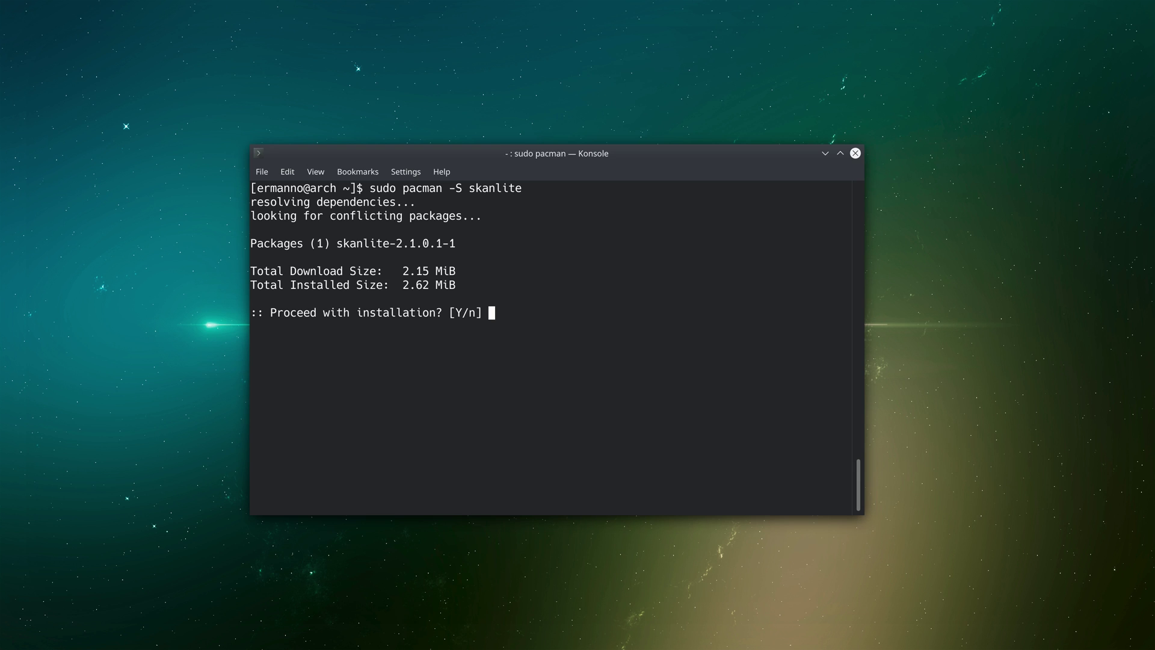
{"action": "key", "text": "Return"}
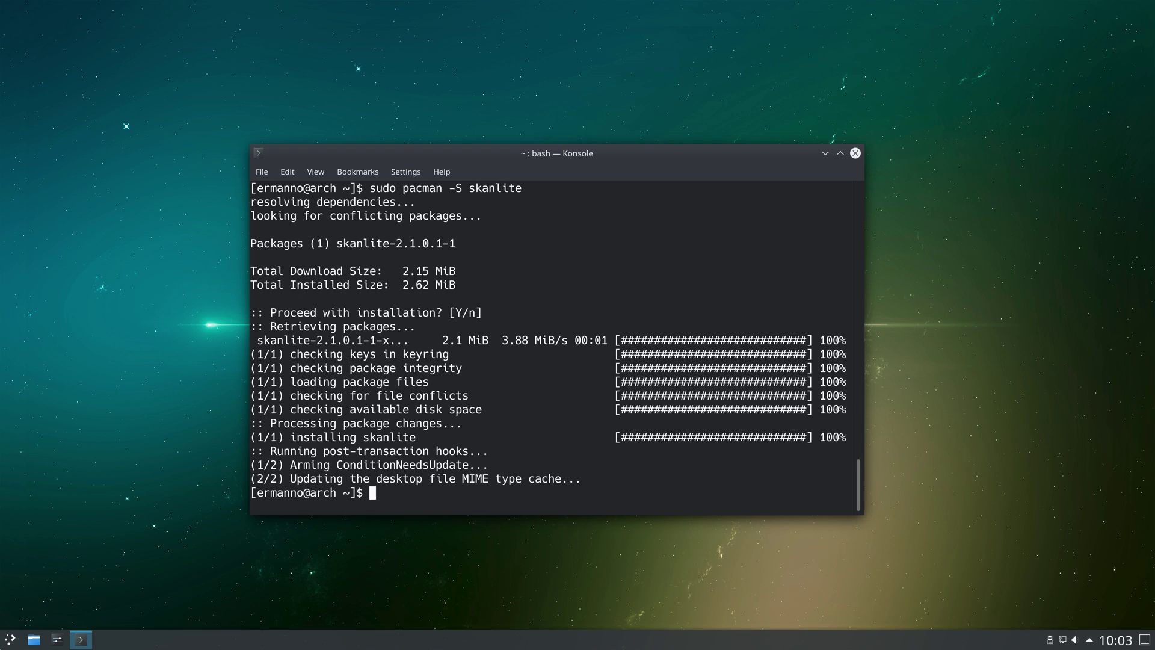
Launch Skanlite to check that it detects the HP scanner, and close it again
{"action": "left_click", "coordinate": [10, 639]}
{"action": "type", "text": "skan"}
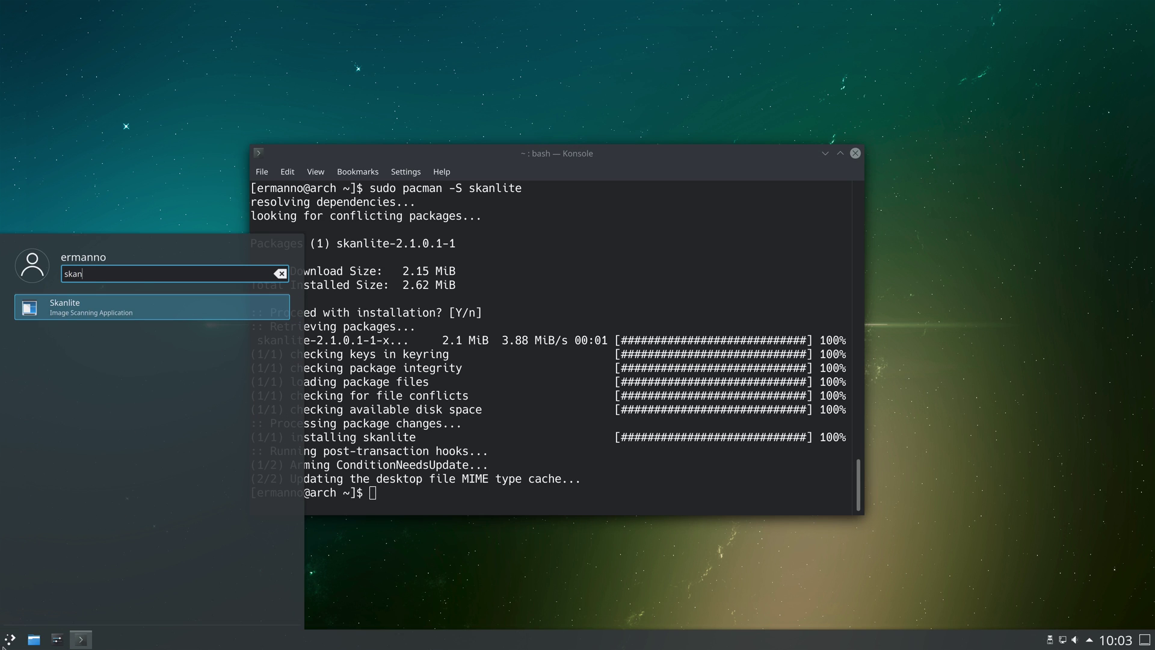
{"action": "key", "text": "Return"}
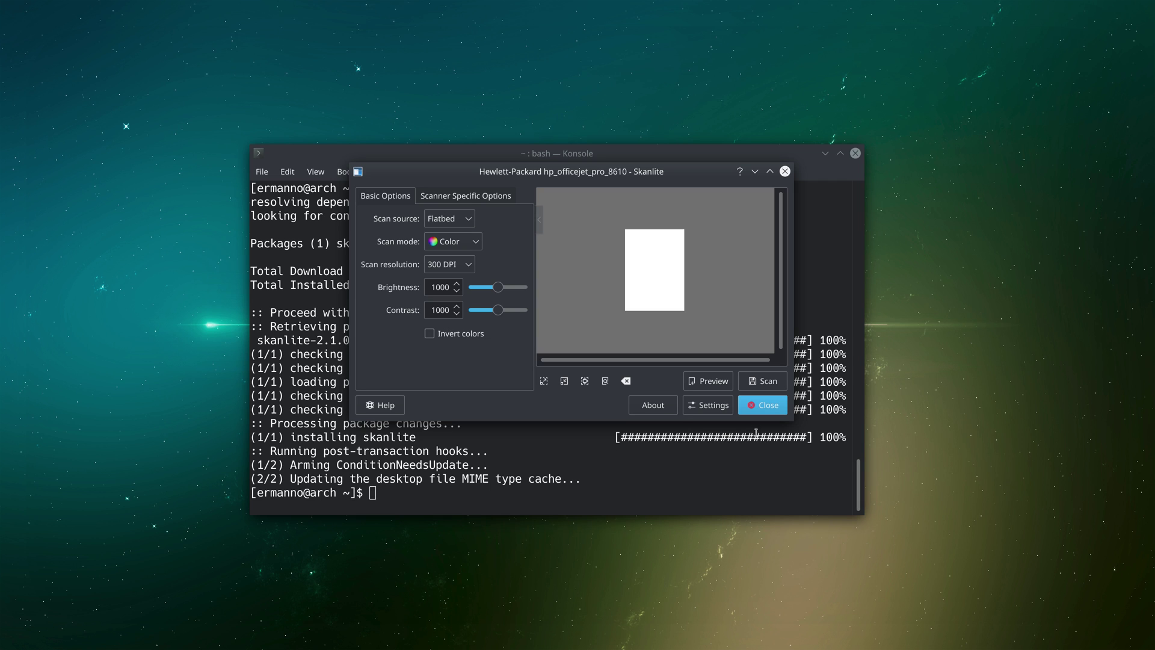
{"action": "left_click", "coordinate": [769, 406]}
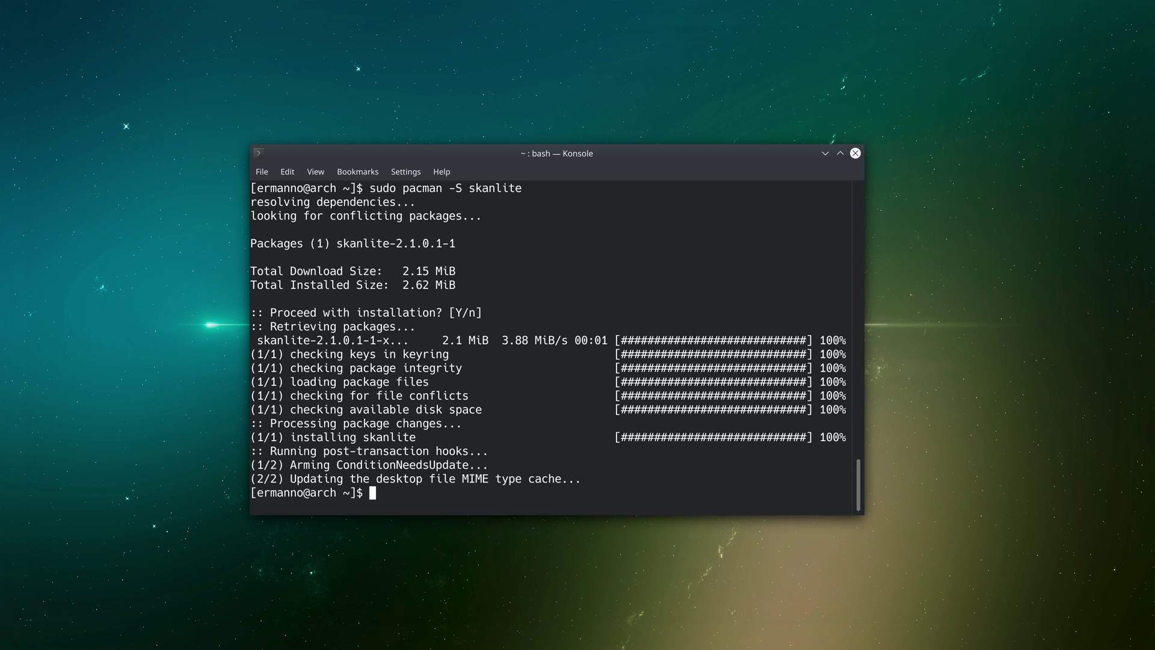
Request the alternative scanning application with "sudo pacman -S simple-scan", decline the installation and clear the terminal
{"action": "key", "text": "ctrl+l"}
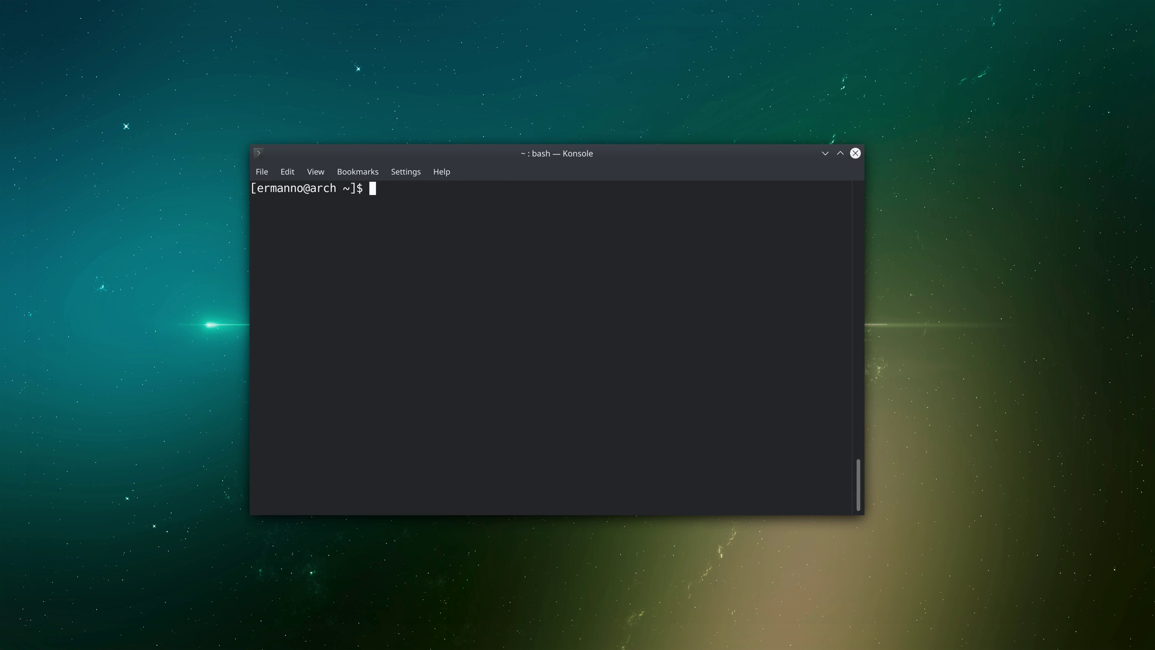
{"action": "type", "text": "sudo pacman -S "}
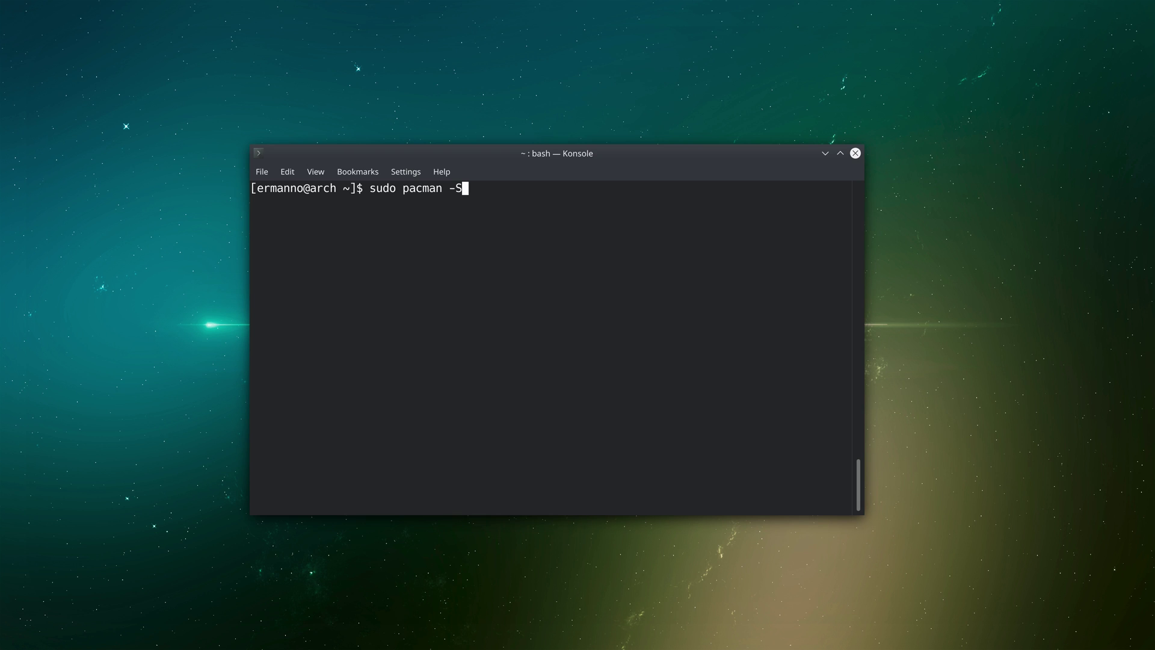
{"action": "type", "text": "simple-scan"}
{"action": "key", "text": "Return"}
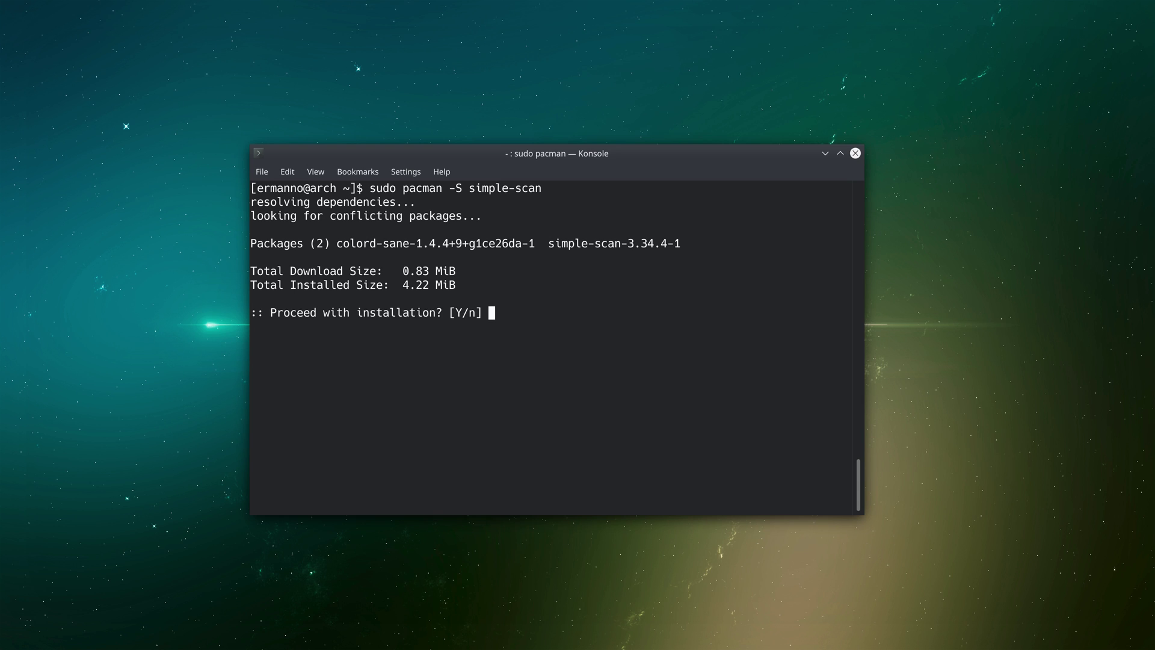
{"action": "type", "text": "n"}
{"action": "key", "text": "Return"}
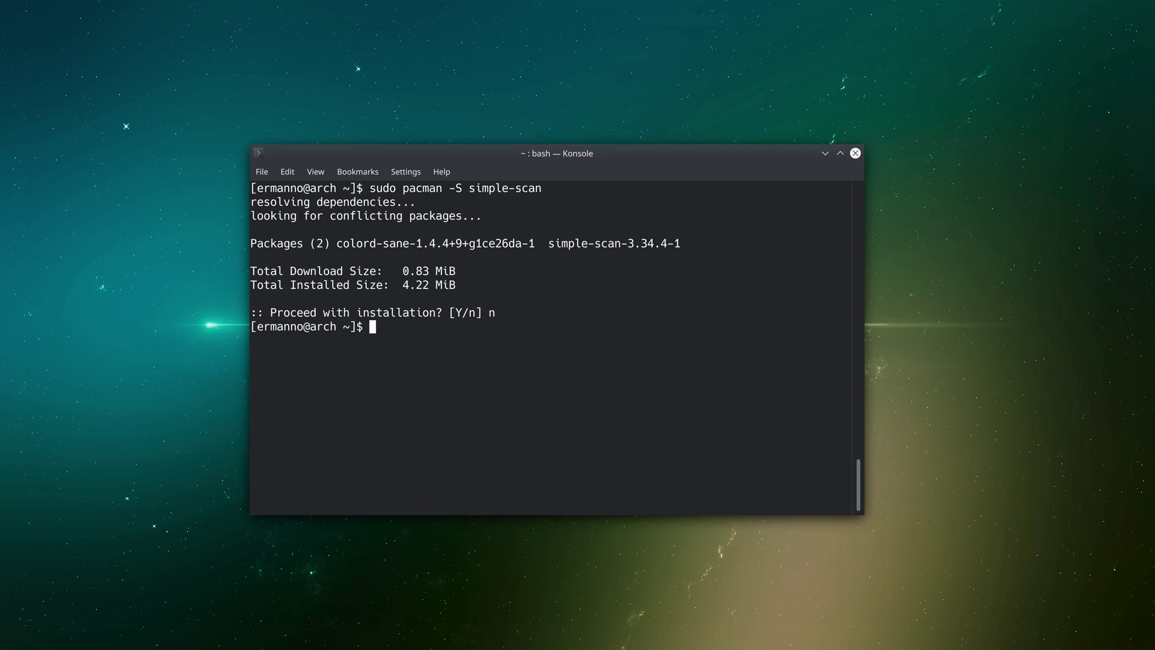
{"action": "key", "text": "ctrl+l"}
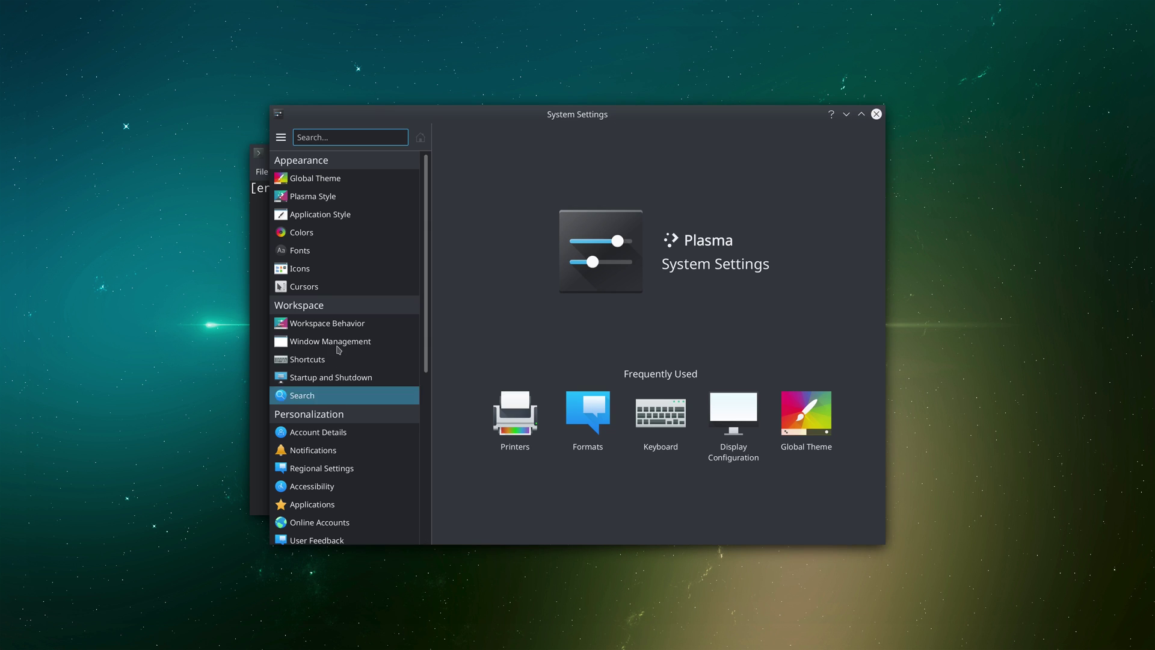
Open the Bluetooth page in System Settings to check for adapters and devices, and close the window
{"action": "scroll", "coordinate": [335, 347], "scroll_direction": "down", "scroll_amount": 6}
{"action": "scroll", "coordinate": [336, 349], "scroll_direction": "down", "scroll_amount": 3}
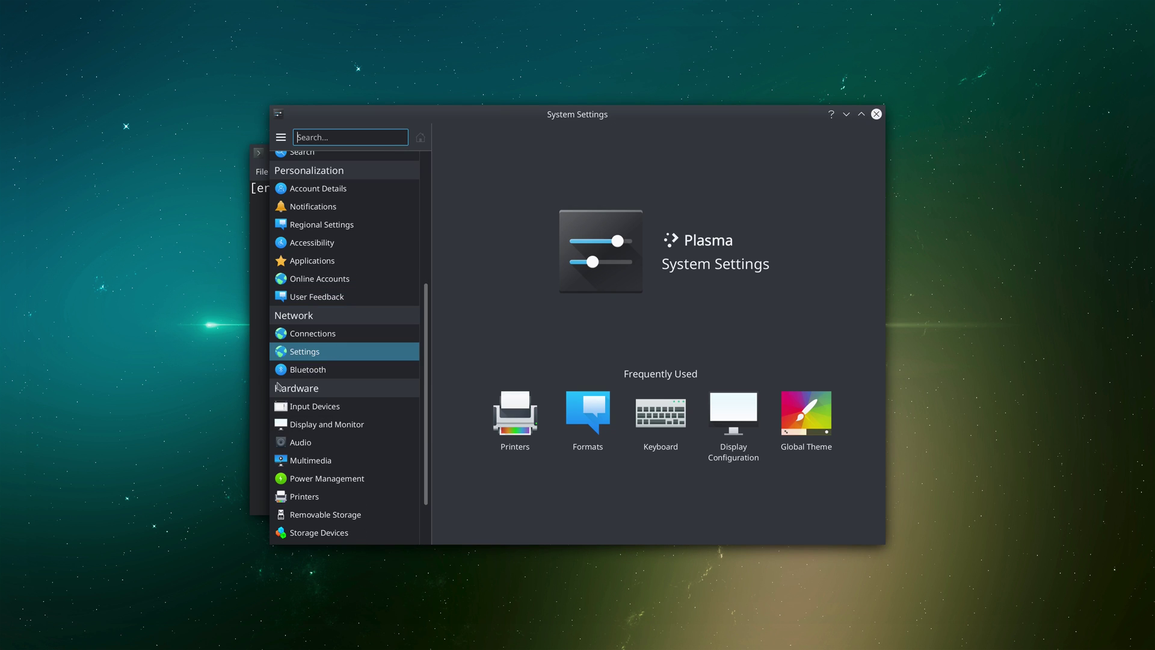
{"action": "left_click", "coordinate": [313, 370]}
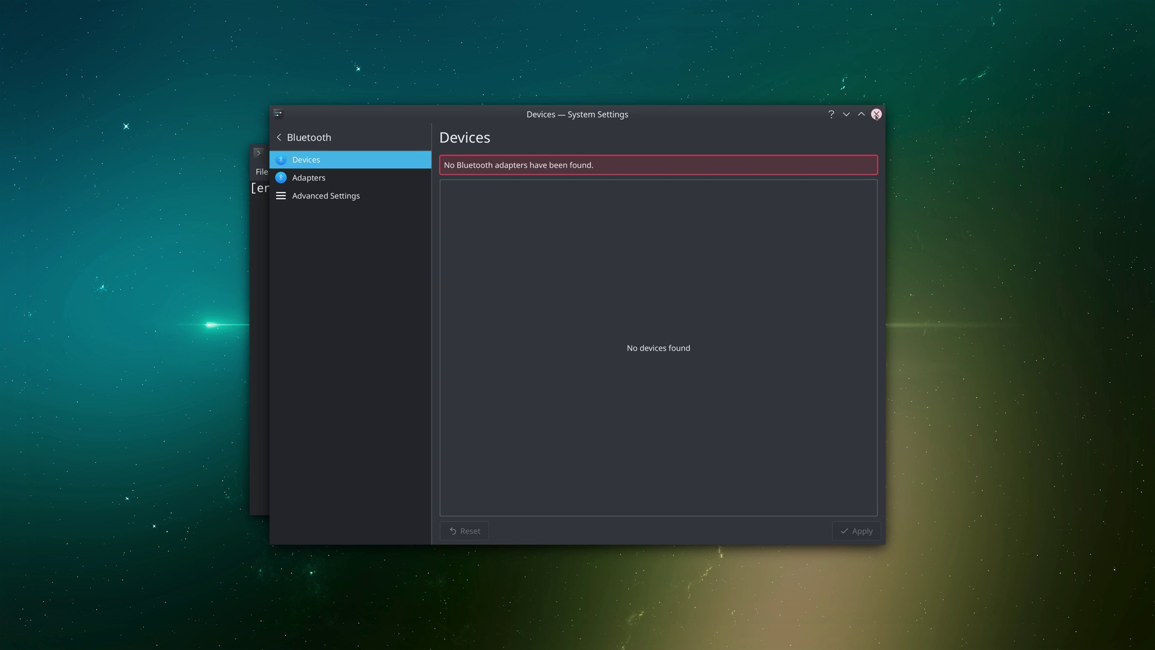
{"action": "left_click", "coordinate": [876, 114]}
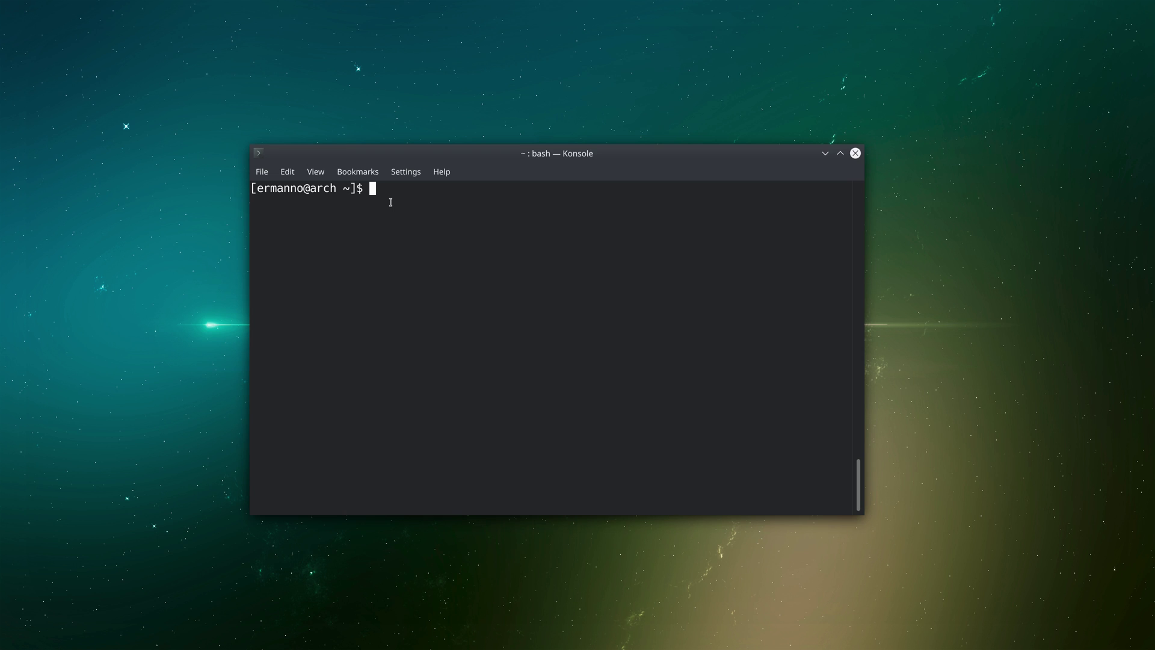
Install the Bluetooth packages in Konsole with "sudo pacman -S bluez bluez-utils", accepting the installation
{"action": "type", "text": "sudo pacman -S bluez "}
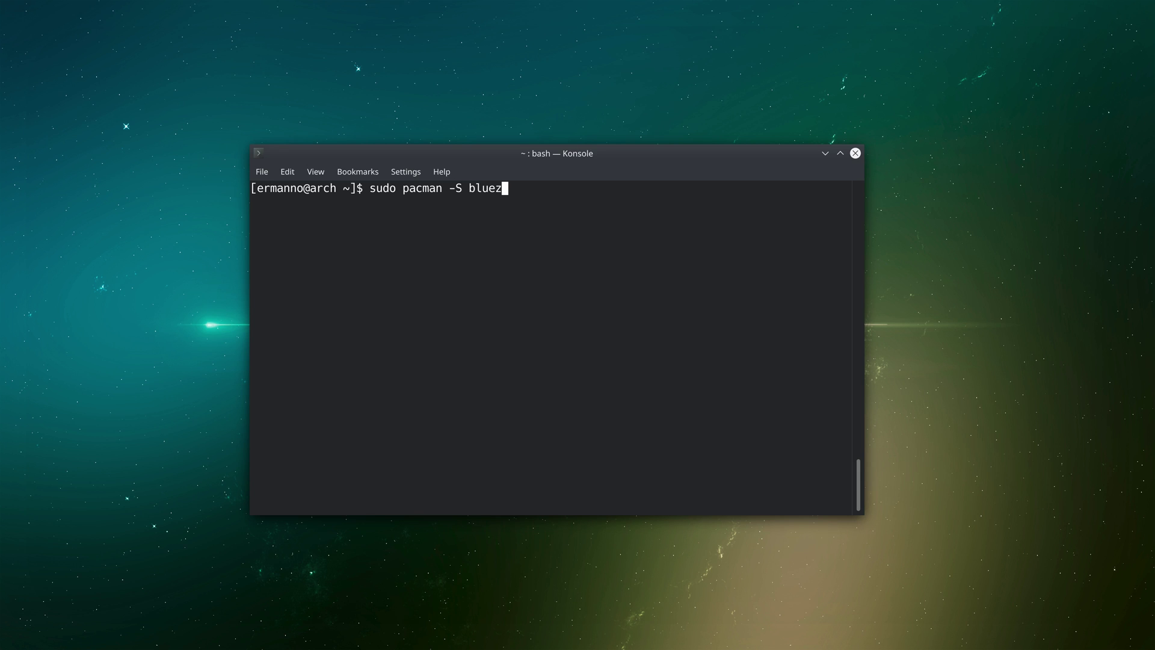
{"action": "type", "text": "bluez-utils"}
{"action": "key", "text": "Return"}
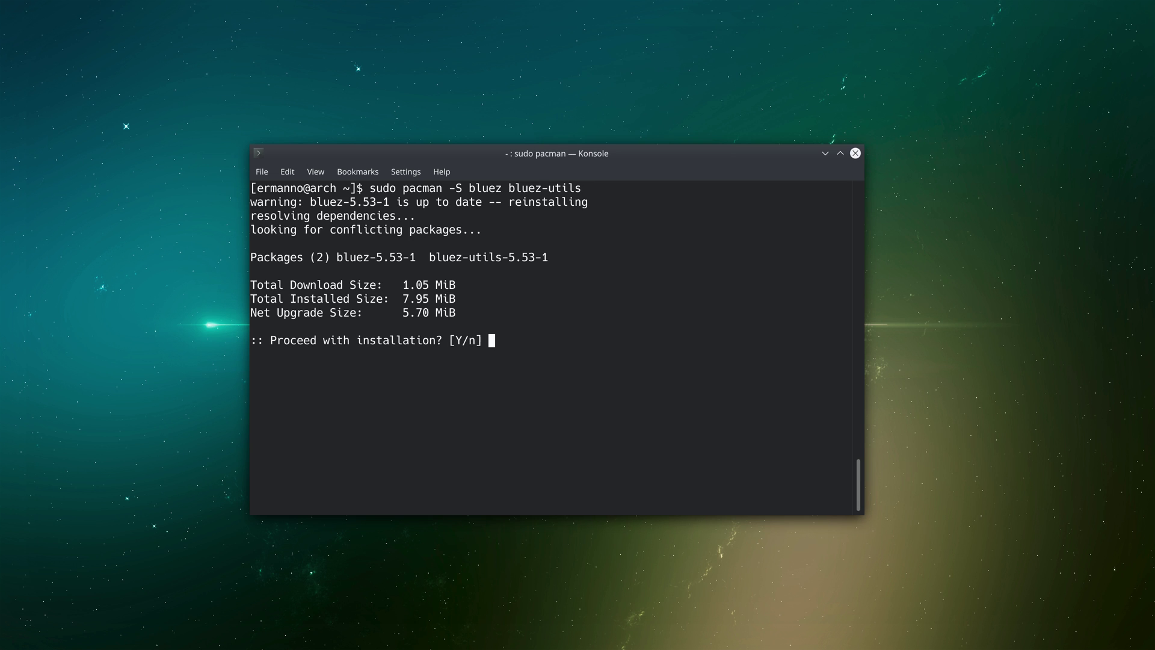
{"action": "key", "text": "Return"}
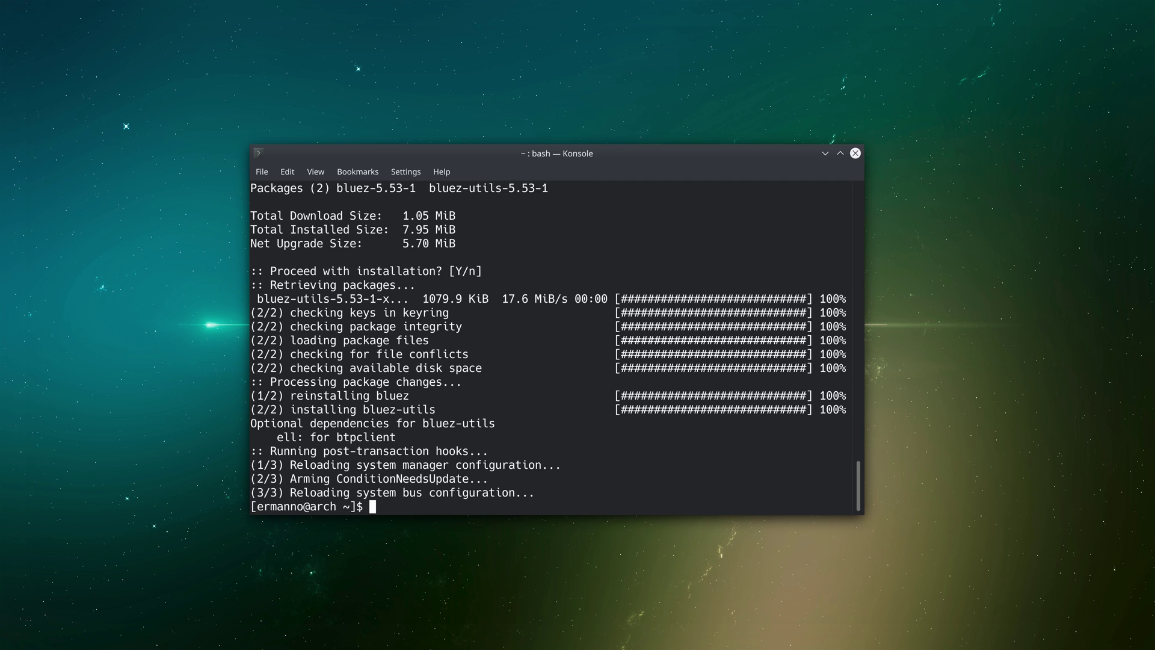
Clear the terminal and run "systemctl start bluetooth", authenticating with the account password
{"action": "key", "text": "ctrl+l"}
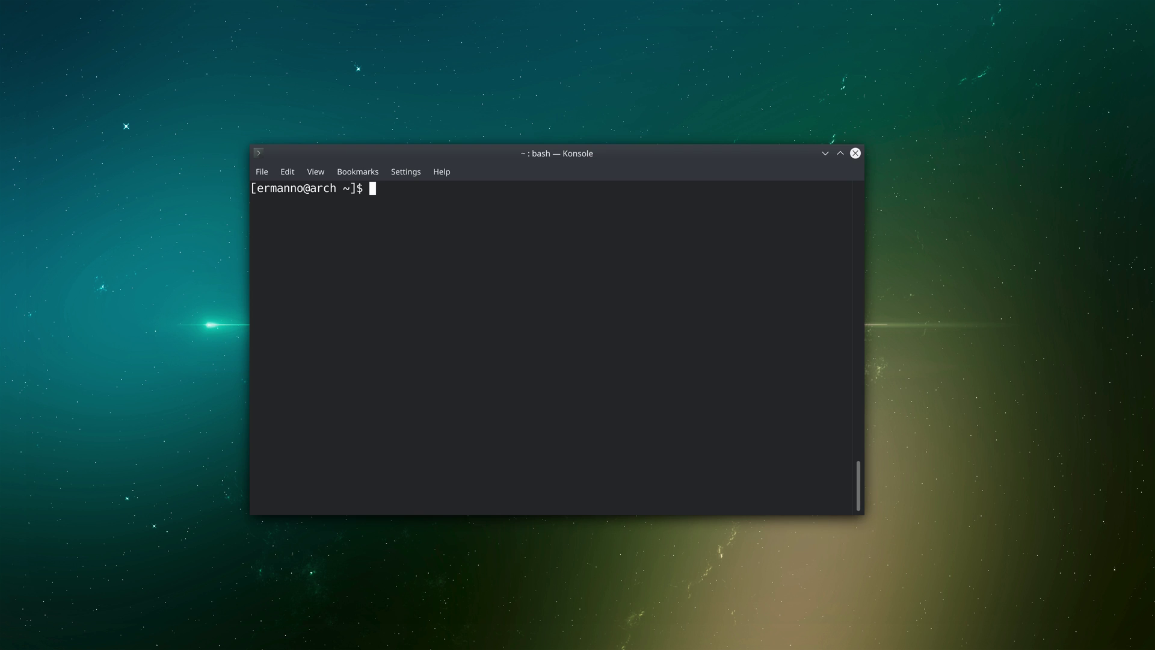
{"action": "type", "text": "systemctl start blu"}
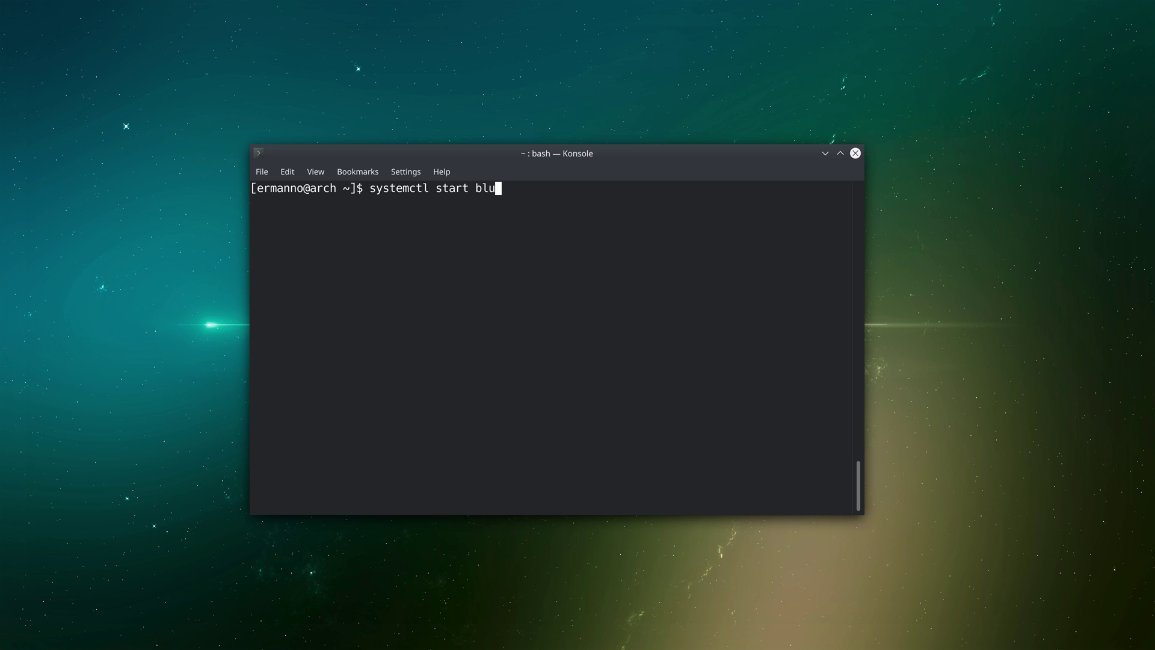
{"action": "type", "text": "etooth"}
{"action": "key", "text": "Return"}
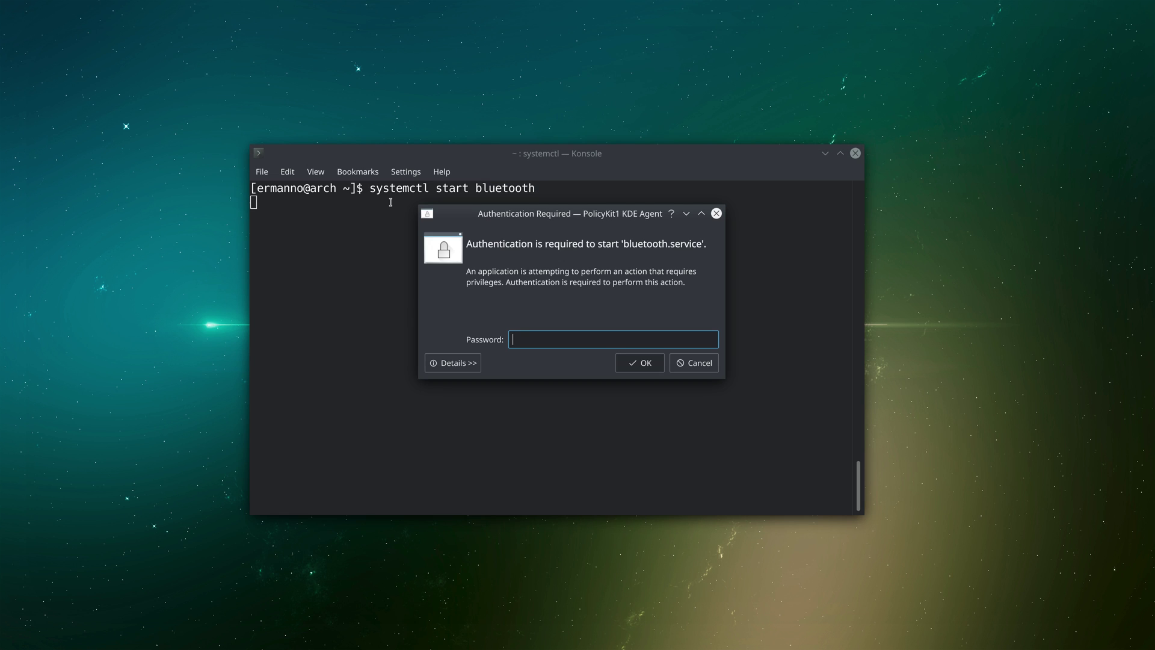
{"action": "type", "text": "*********"}
{"action": "key", "text": "Return"}
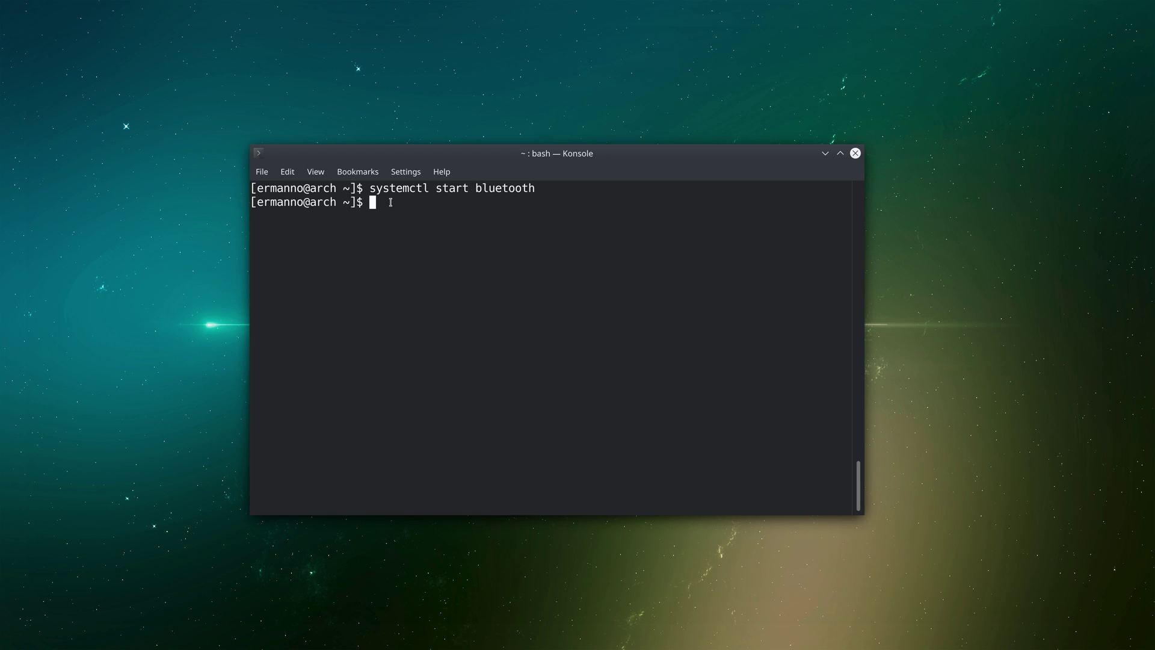
Edit the recalled command to "systemctl enable bluetooth", run it with the account password, and minimize Konsole
{"action": "key", "text": "Up"}
{"action": "key", "text": "Left"}
{"action": "key", "text": "Left"}
{"action": "key", "text": "Left"}
{"action": "key", "text": "Left"}
{"action": "key", "text": "Left"}
{"action": "key", "text": "Left"}
{"action": "key", "text": "Left"}
{"action": "key", "text": "Left"}
{"action": "key", "text": "Left"}
{"action": "key", "text": "Left"}
{"action": "key", "text": "BackSpace"}
{"action": "key", "text": "BackSpace"}
{"action": "key", "text": "BackSpace"}
{"action": "key", "text": "BackSpace"}
{"action": "key", "text": "BackSpace"}
{"action": "type", "text": "enable"}
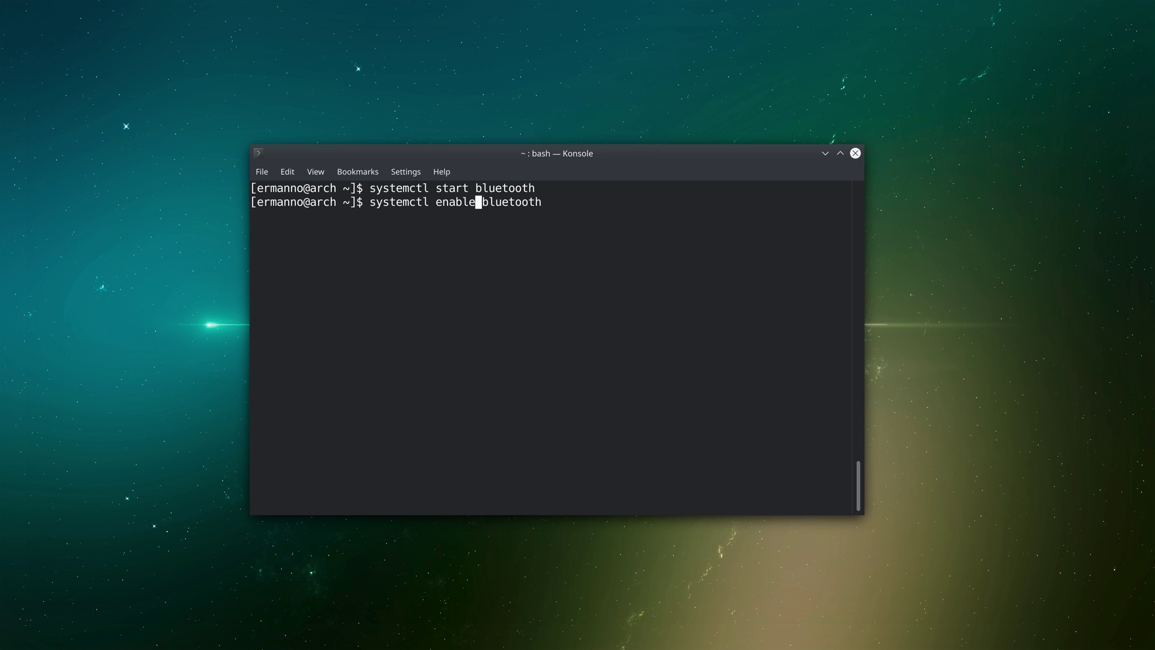
{"action": "key", "text": "Return"}
{"action": "type", "text": "*********"}
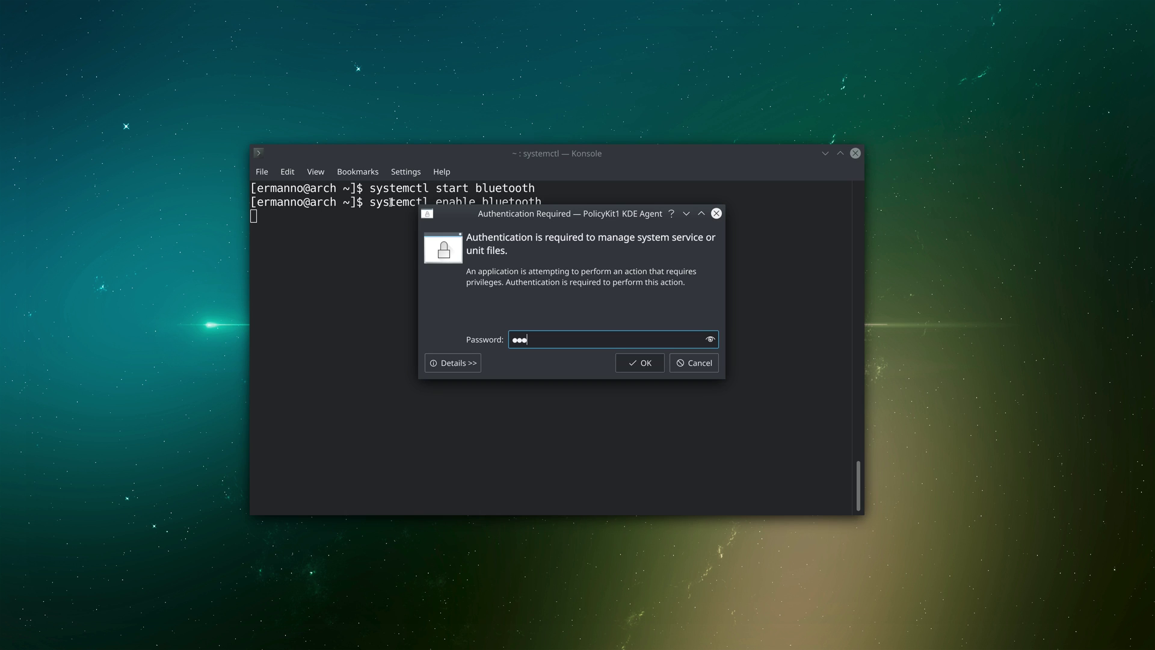
{"action": "key", "text": "Return"}
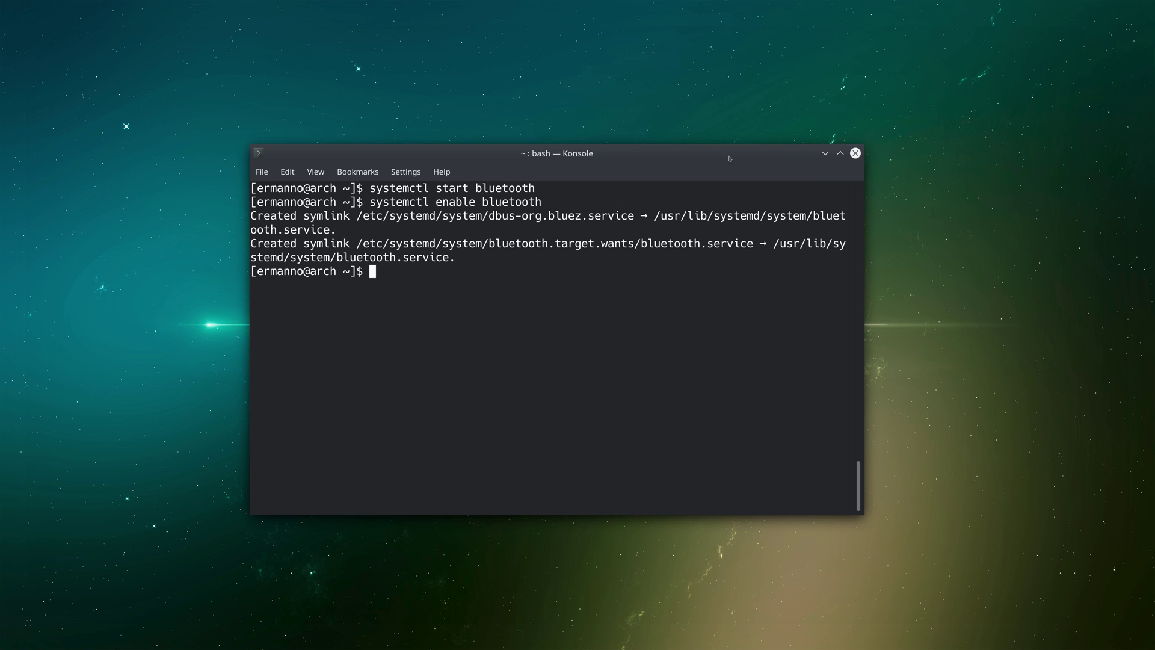
{"action": "left_click", "coordinate": [825, 153]}
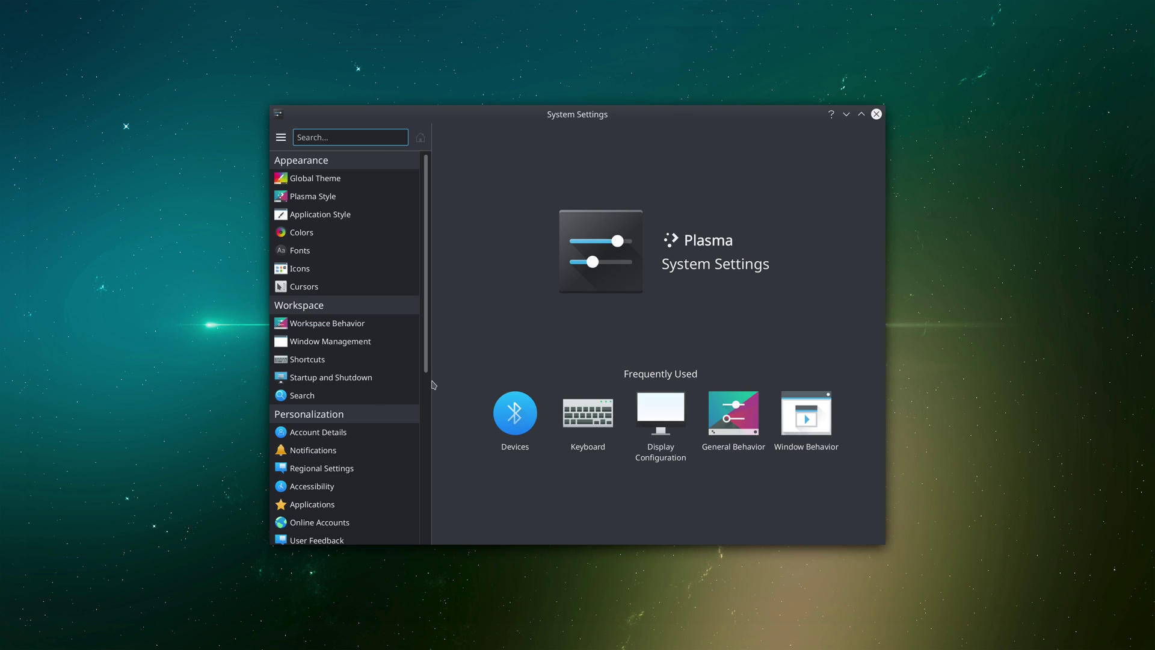
Reopen the Bluetooth page in System Settings to check for available adapters and devices
{"action": "mouse_move", "coordinate": [353, 339]}
{"action": "scroll", "coordinate": [337, 337], "scroll_direction": "down", "scroll_amount": 6}
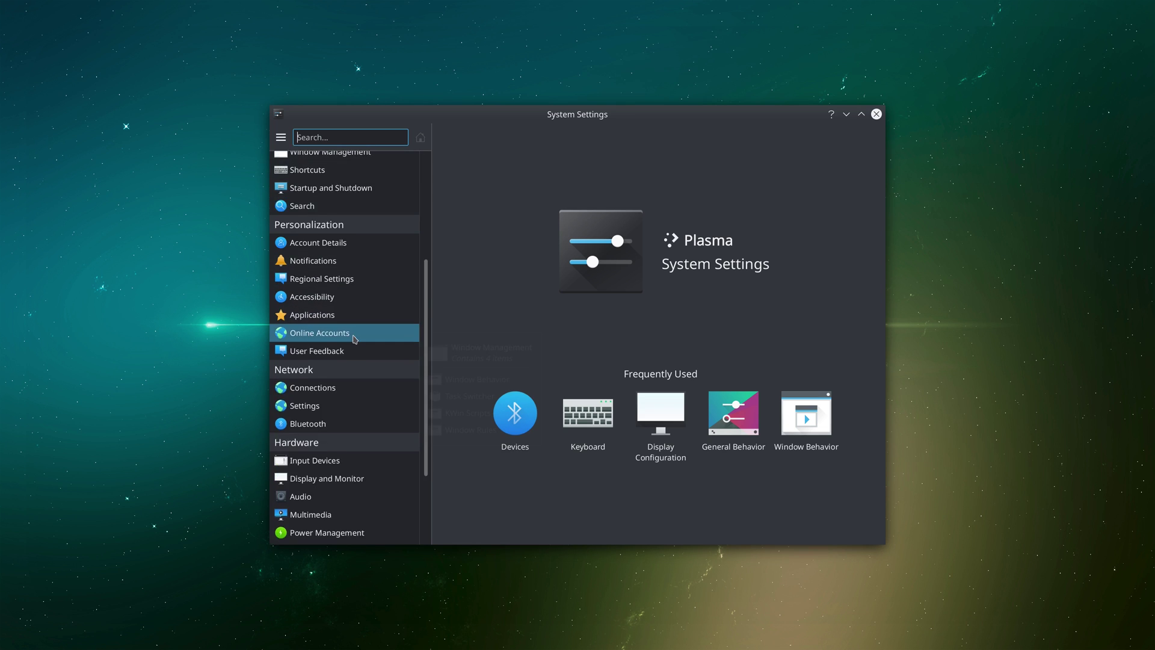
{"action": "left_click", "coordinate": [321, 310]}
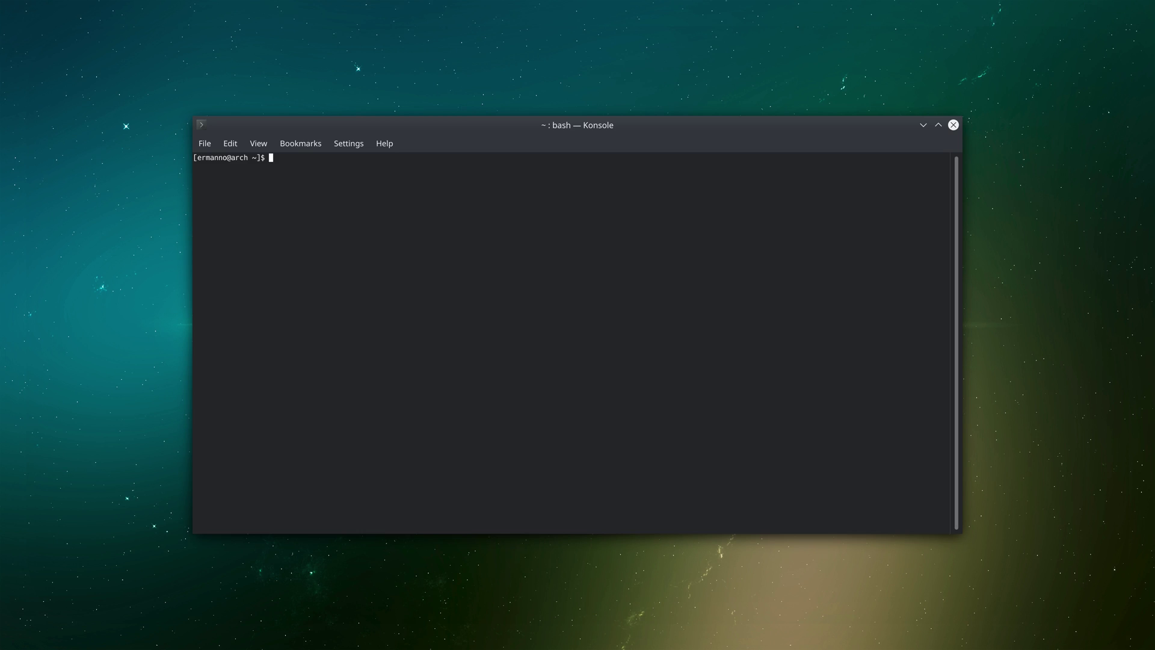
Enlarge the Konsole font three steps and run "lsblk --discard" to check the drives for TRIM support
{"action": "key", "text": "ctrl+plus"}
{"action": "key", "text": "ctrl+plus"}
{"action": "key", "text": "ctrl+plus"}
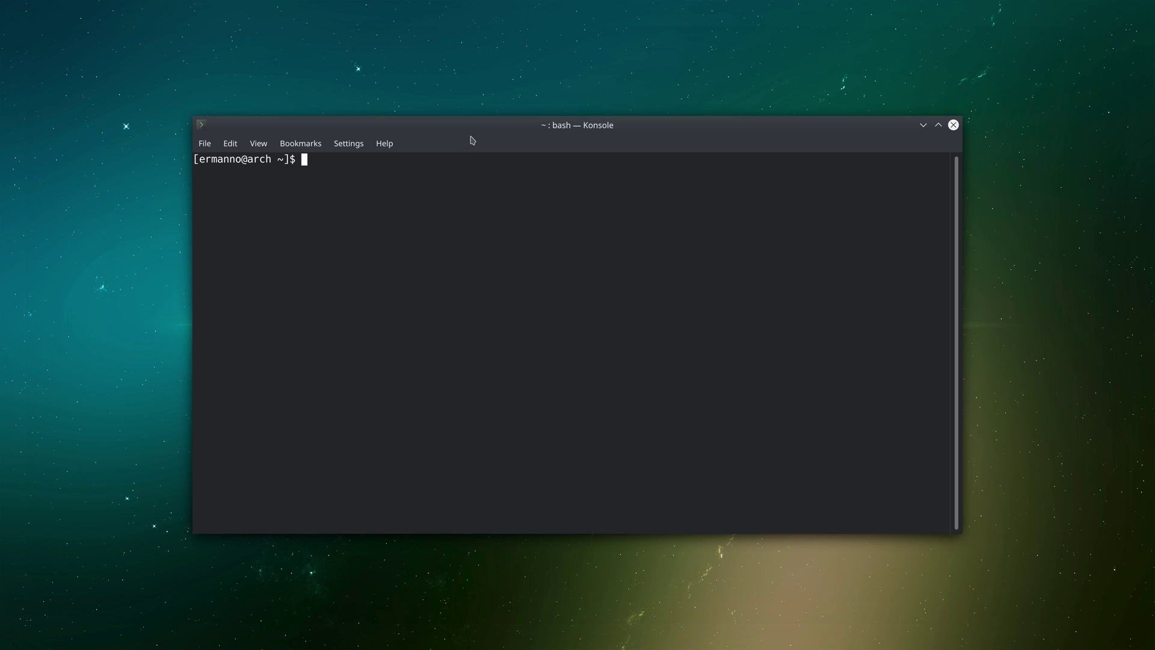
{"action": "type", "text": "lsblk --discard"}
{"action": "key", "text": "Return"}
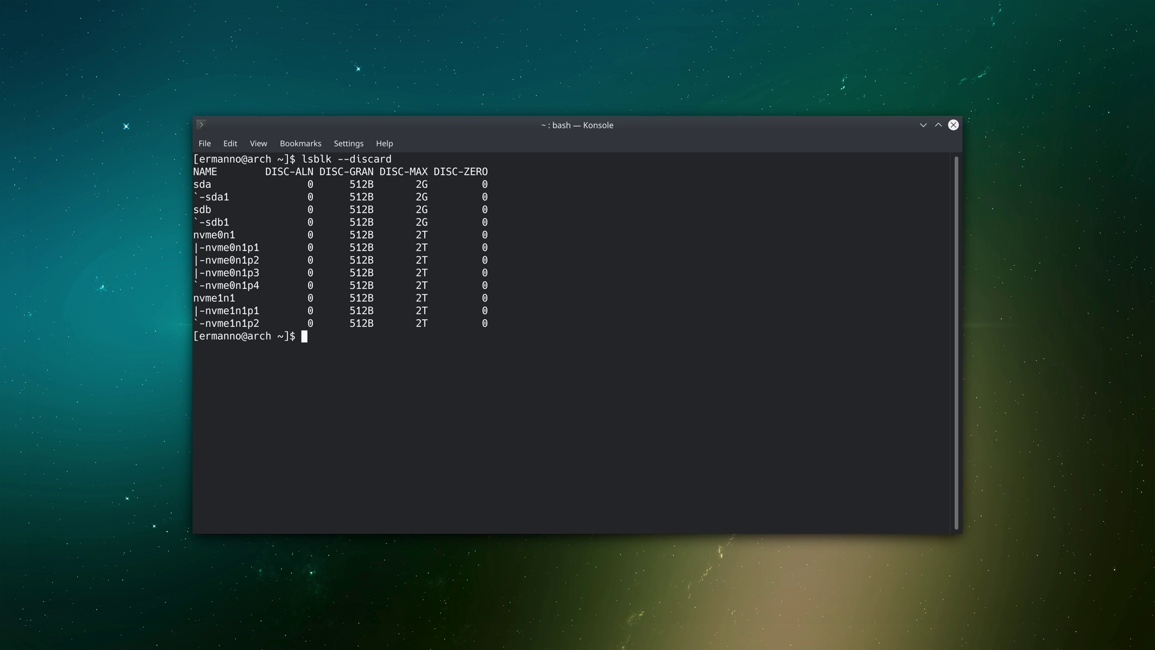
Enable periodic TRIM with "systemctl enable fstrim.timer", authenticating with the account password
{"action": "type", "text": "systemctl enable fstrim"}
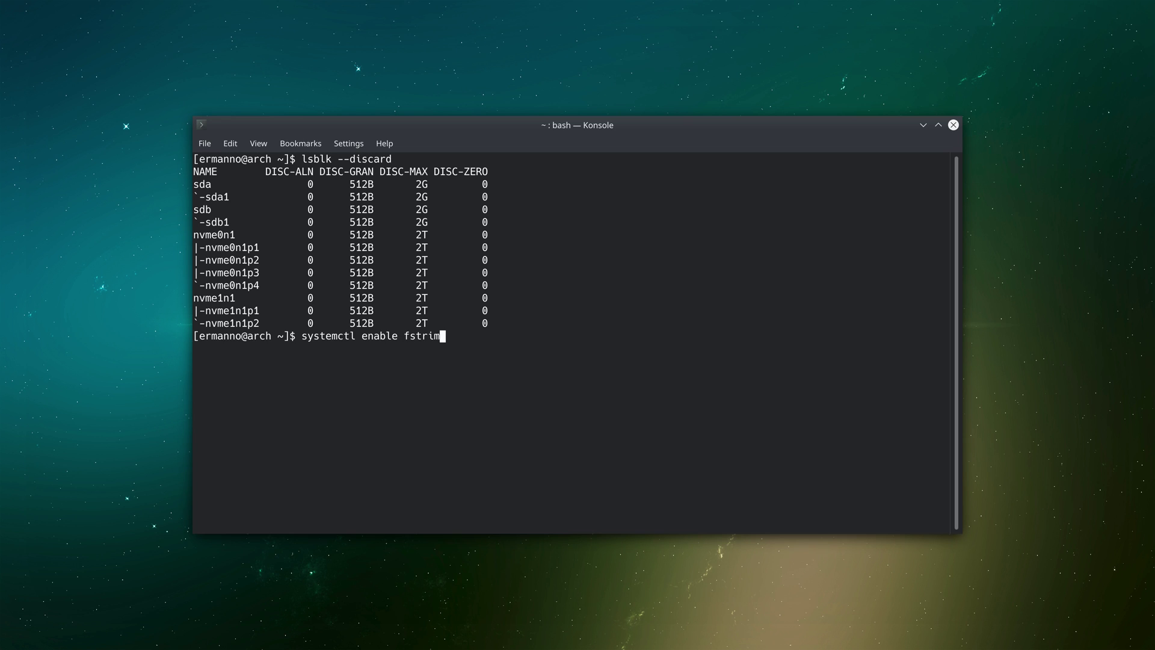
{"action": "type", "text": ".timer"}
{"action": "key", "text": "Return"}
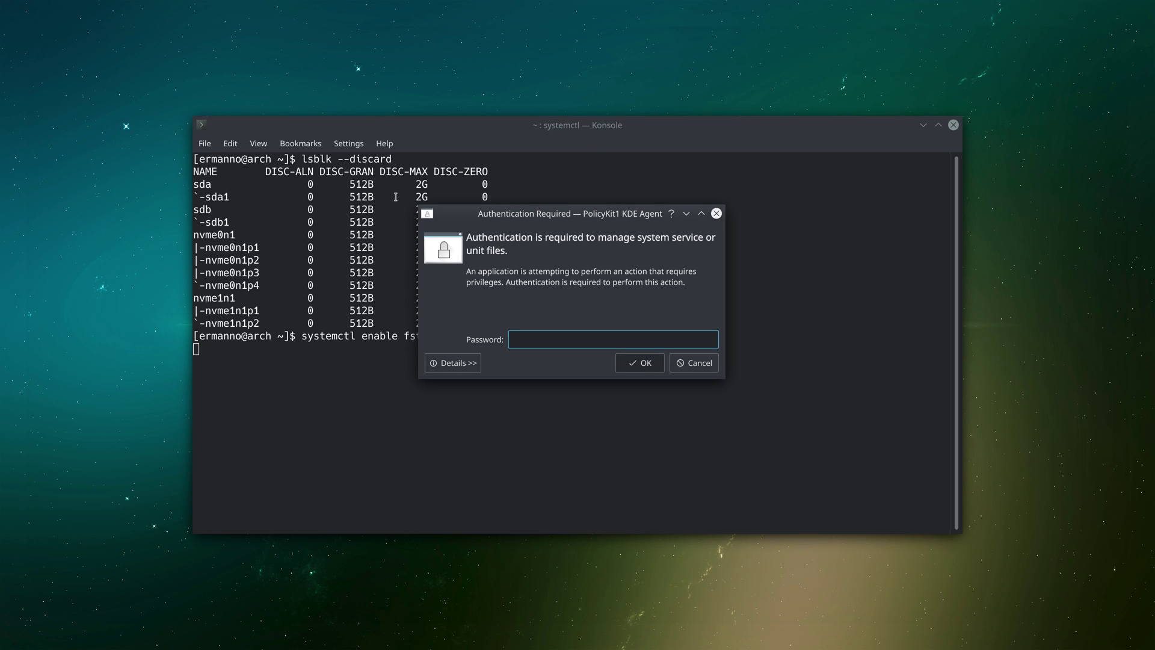
{"action": "type", "text": "•••••••••"}
{"action": "key", "text": "Return"}
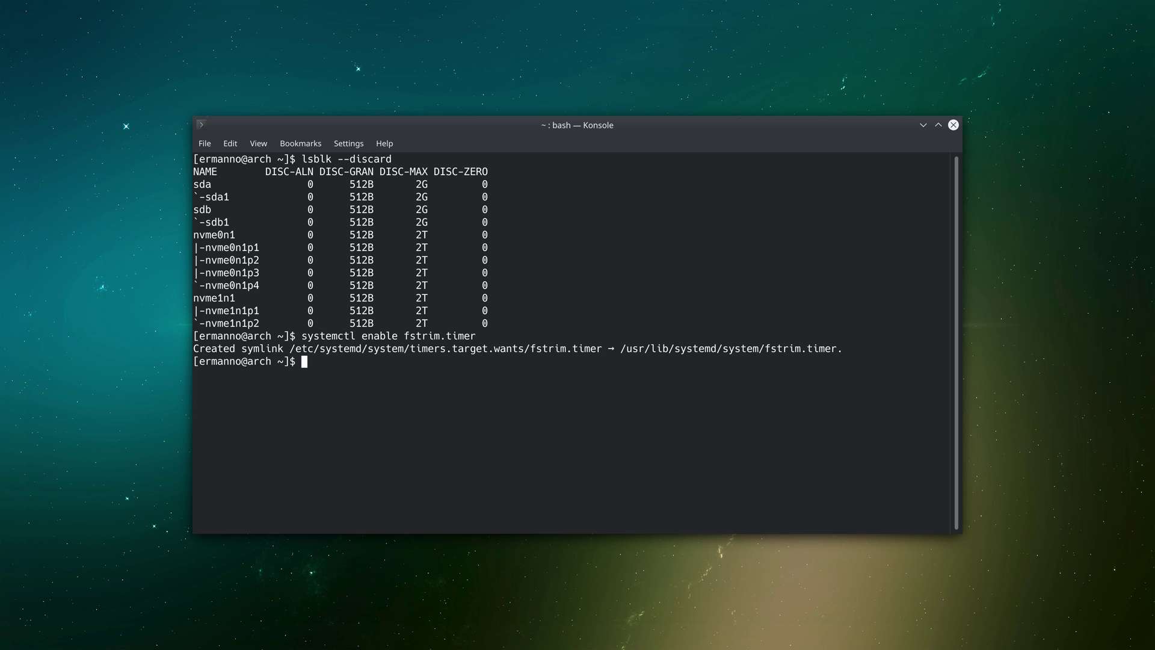
Clear the terminal and install Git with "sudo pacman -S git", entering the account password and accepting the installation
{"action": "key", "text": "ctrl+l"}
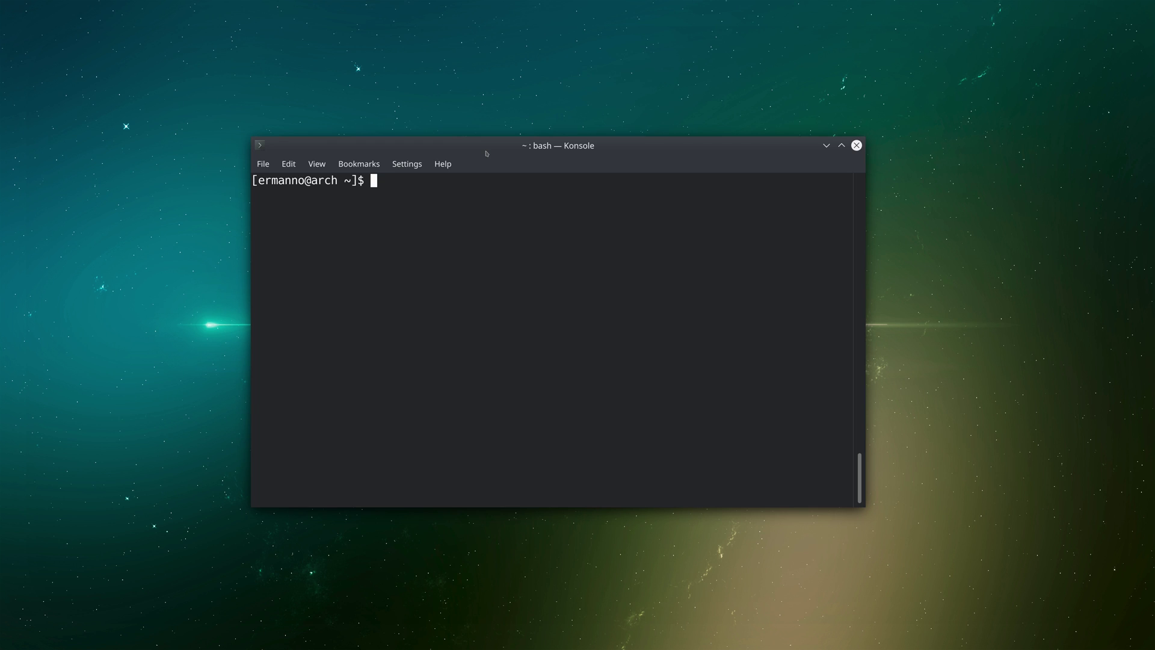
{"action": "type", "text": "sudo pacman -S git"}
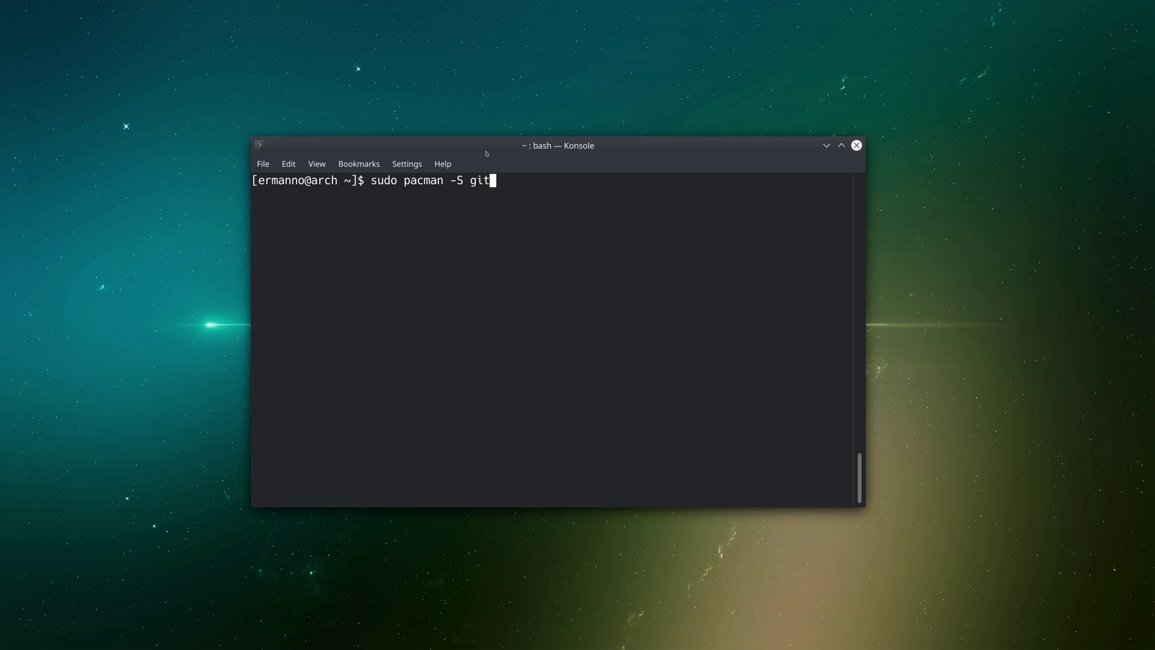
{"action": "key", "text": "Return"}
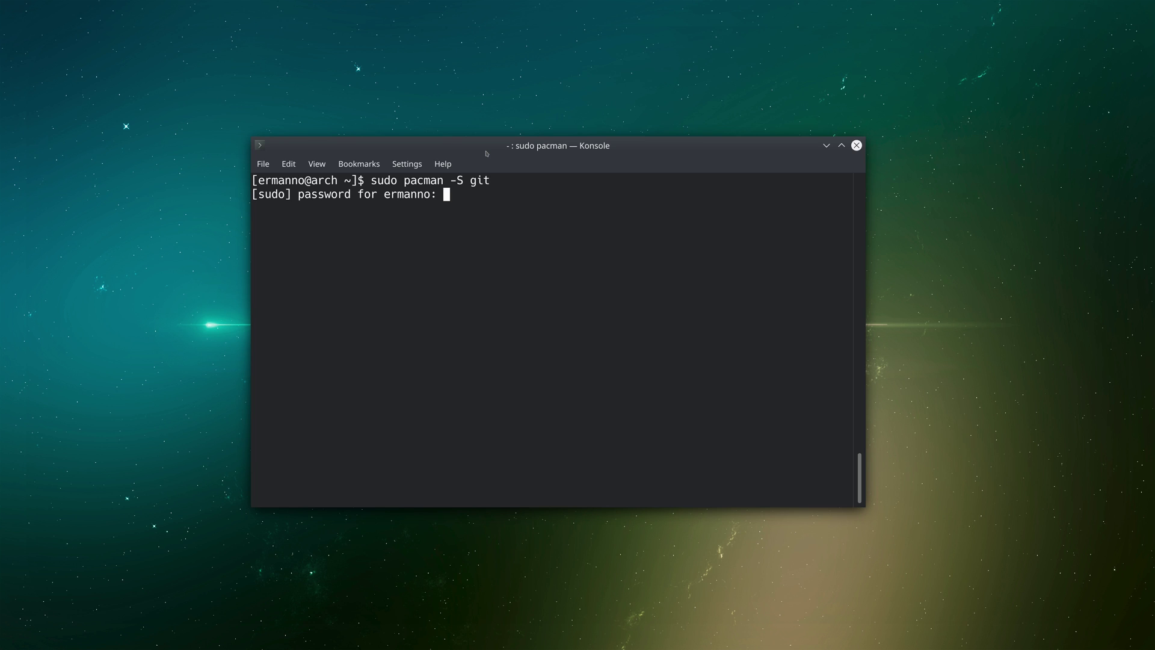
{"action": "key", "text": "Return"}
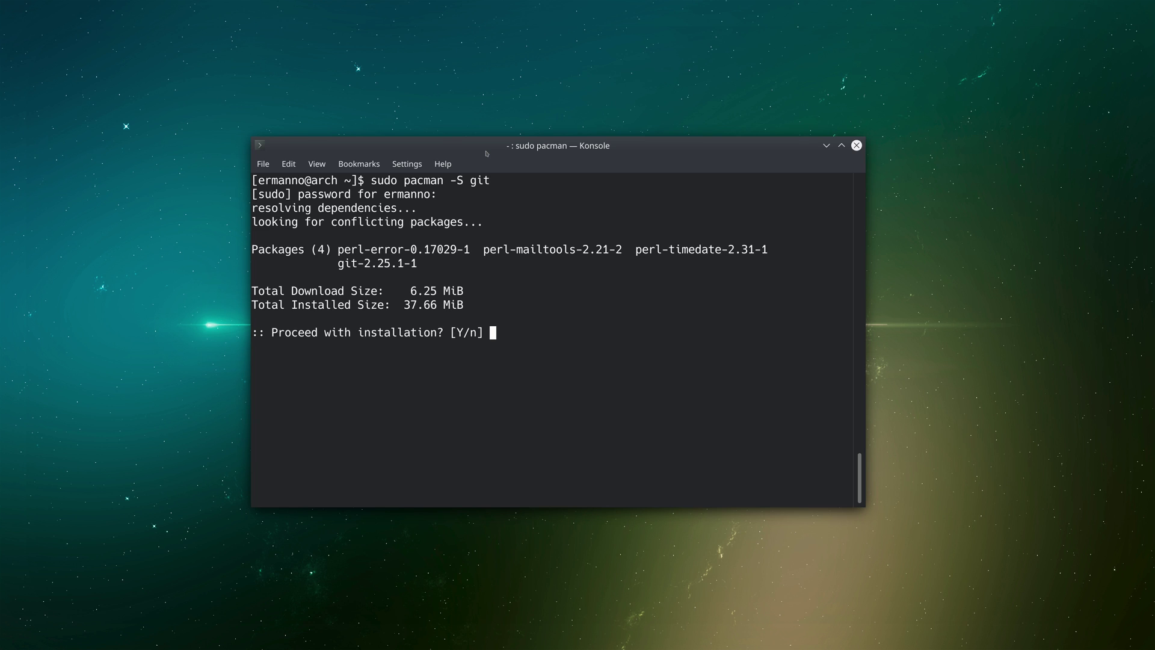
{"action": "key", "text": "Return"}
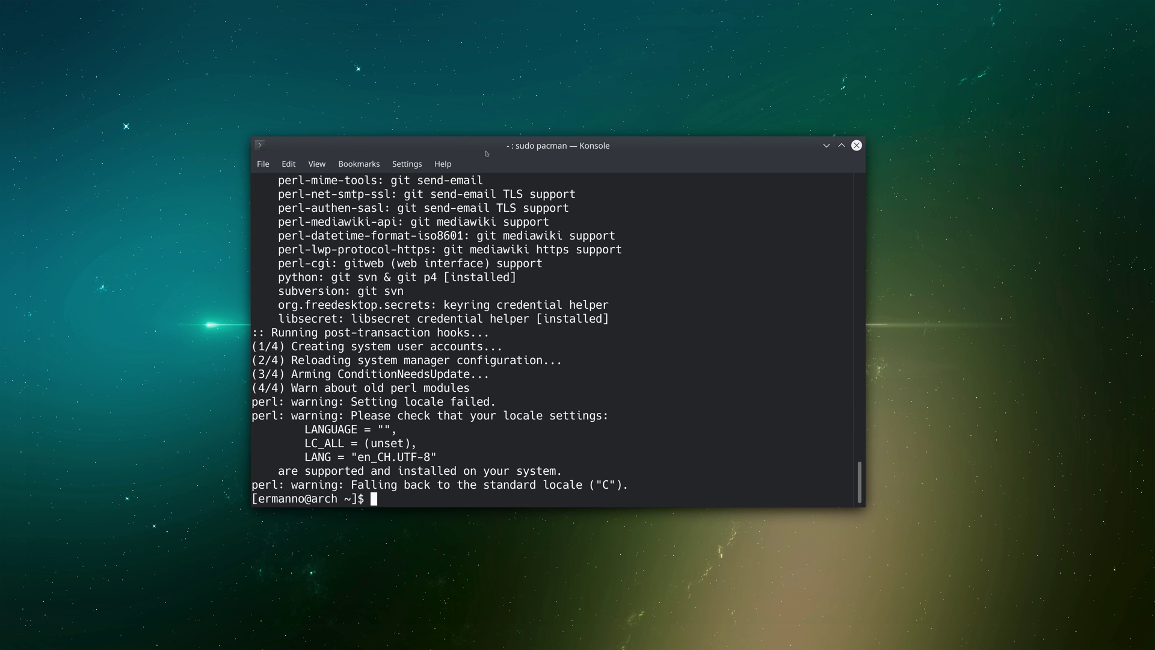
{"action": "key", "text": "ctrl+l"}
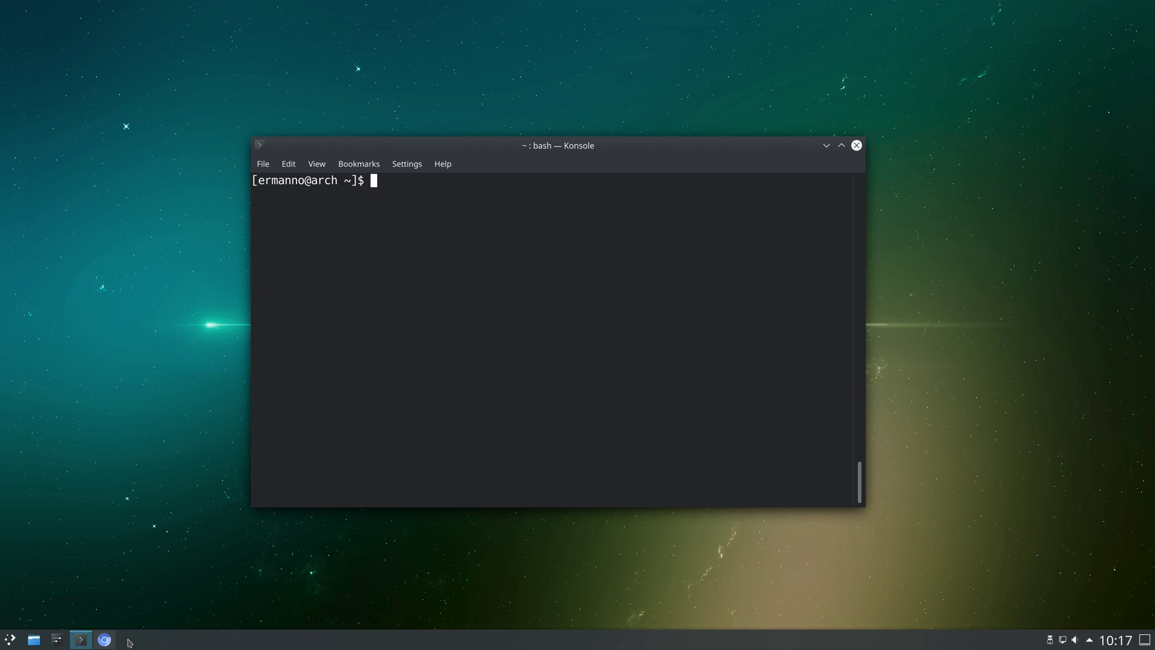
Switch to the Chromium browser, search the AUR for "ttf-ms-fonts" and open its package page
{"action": "left_click", "coordinate": [104, 639]}
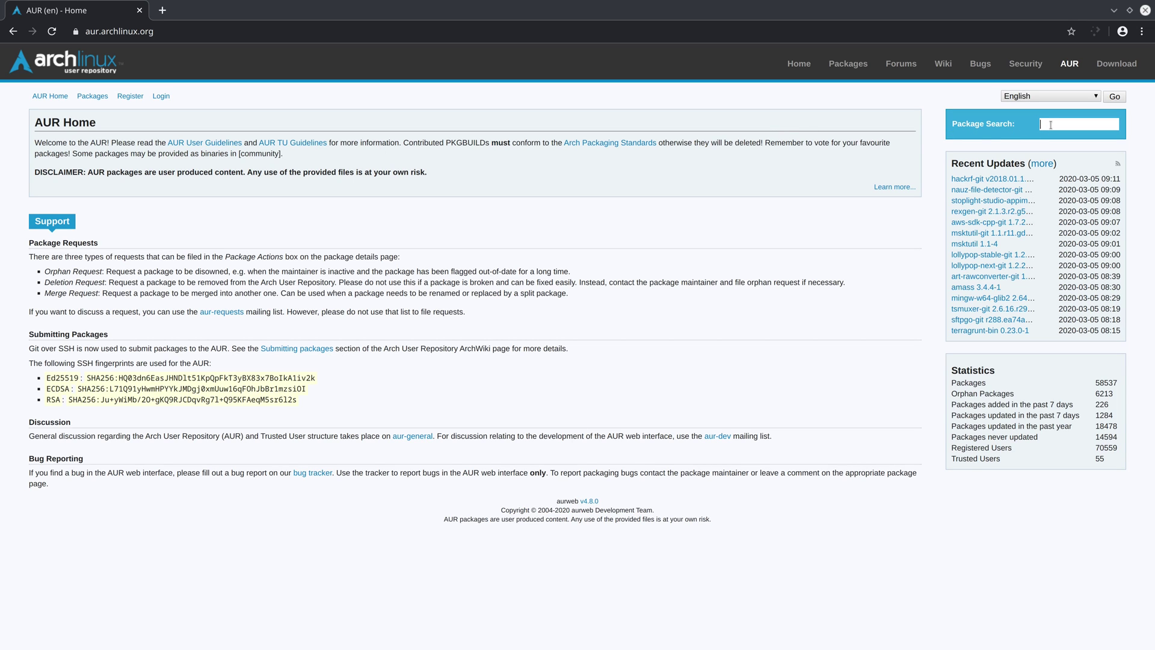
{"action": "type", "text": "ttf-"}
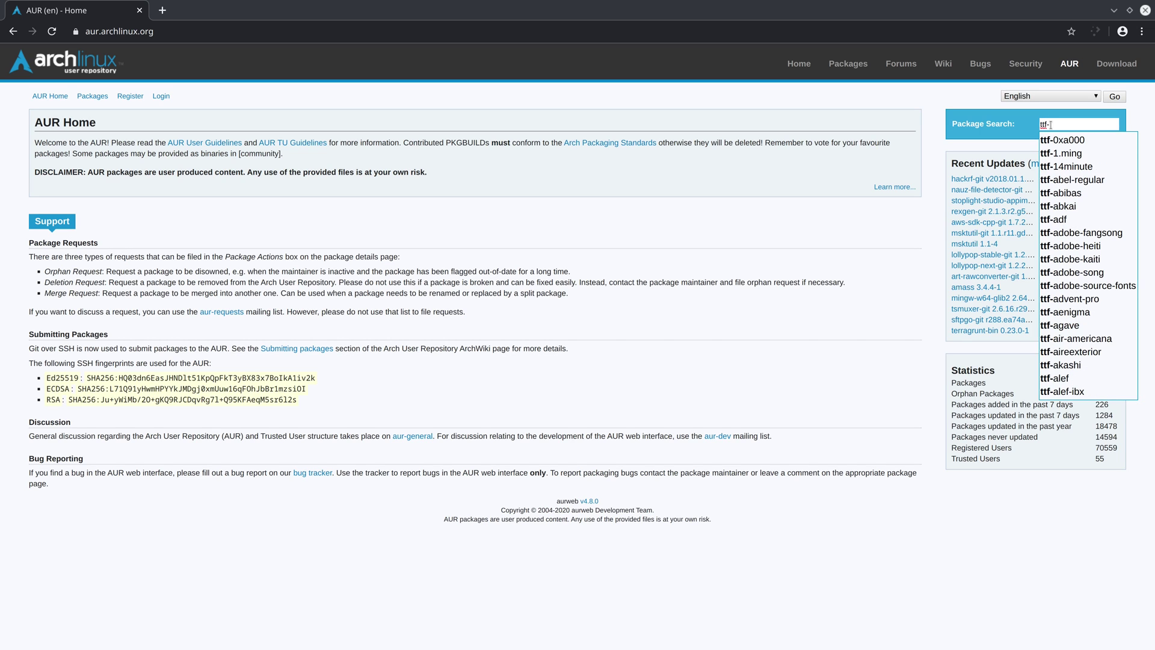
{"action": "type", "text": "ms"}
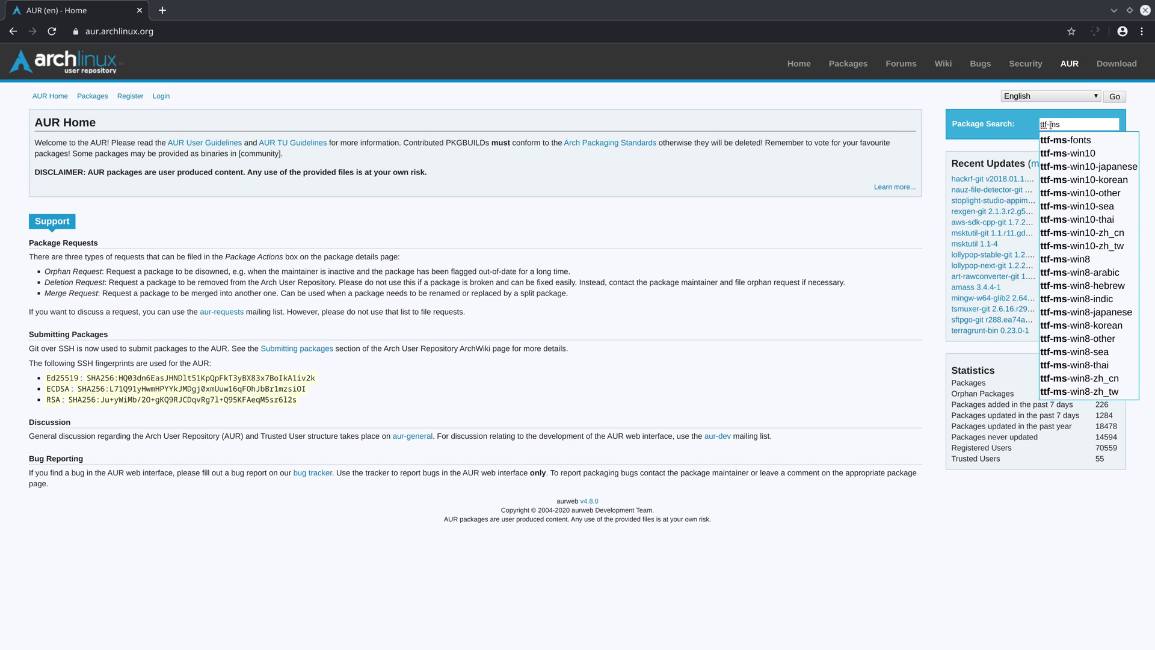
{"action": "type", "text": "-font"}
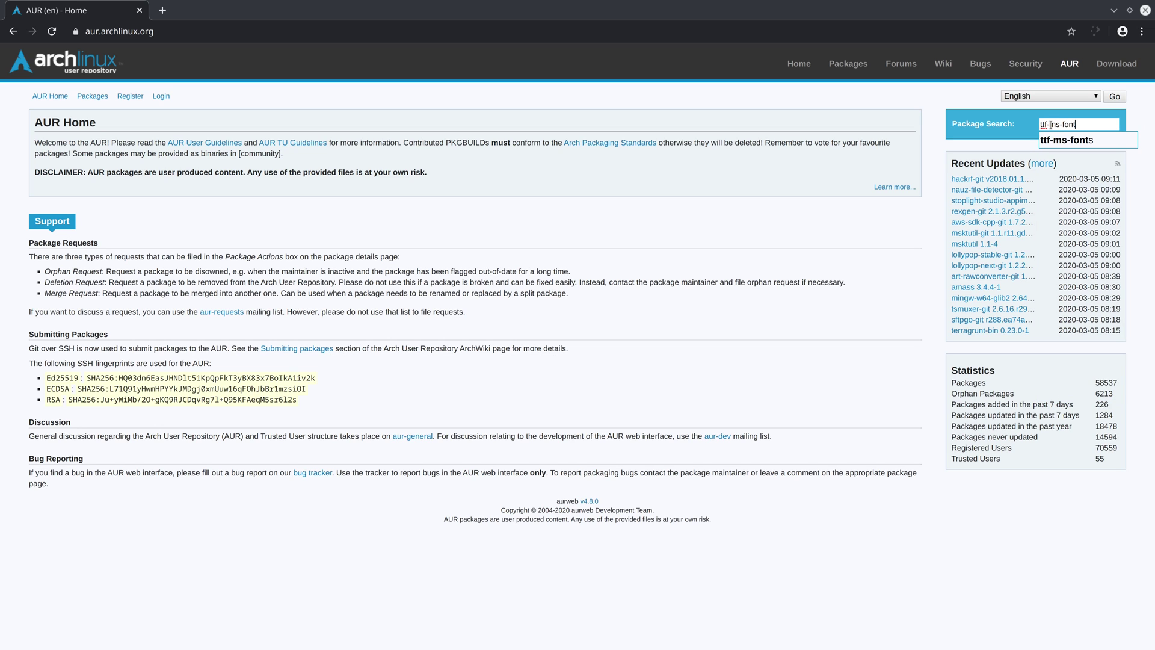
{"action": "left_click", "coordinate": [1069, 142]}
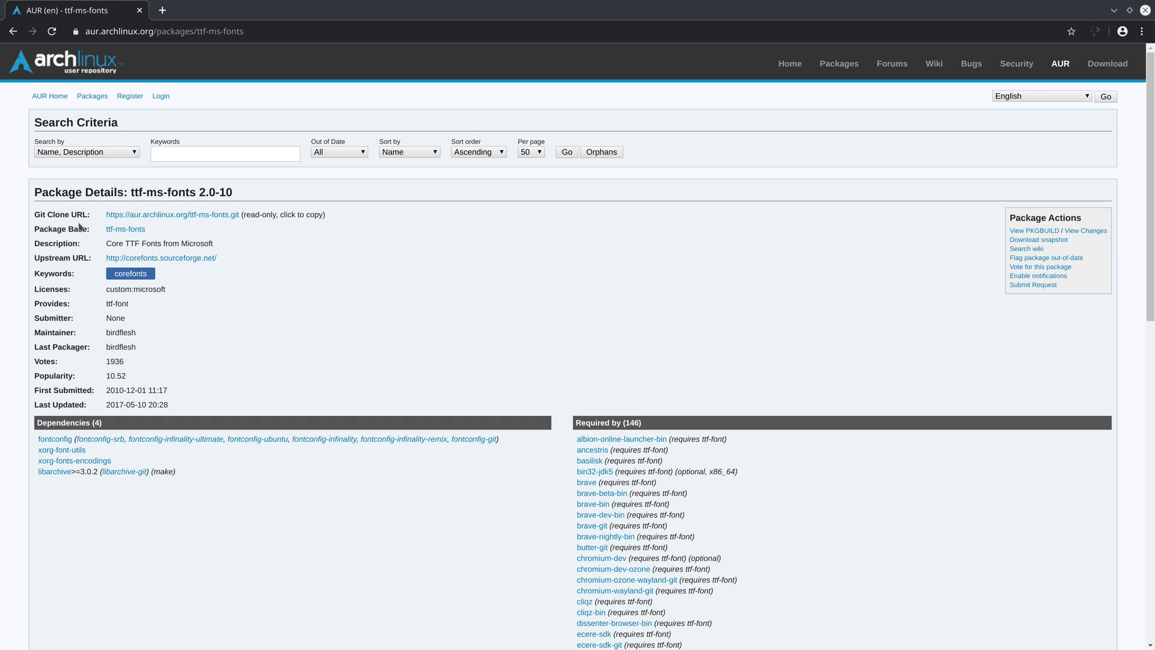
{"action": "right_click", "coordinate": [179, 216]}
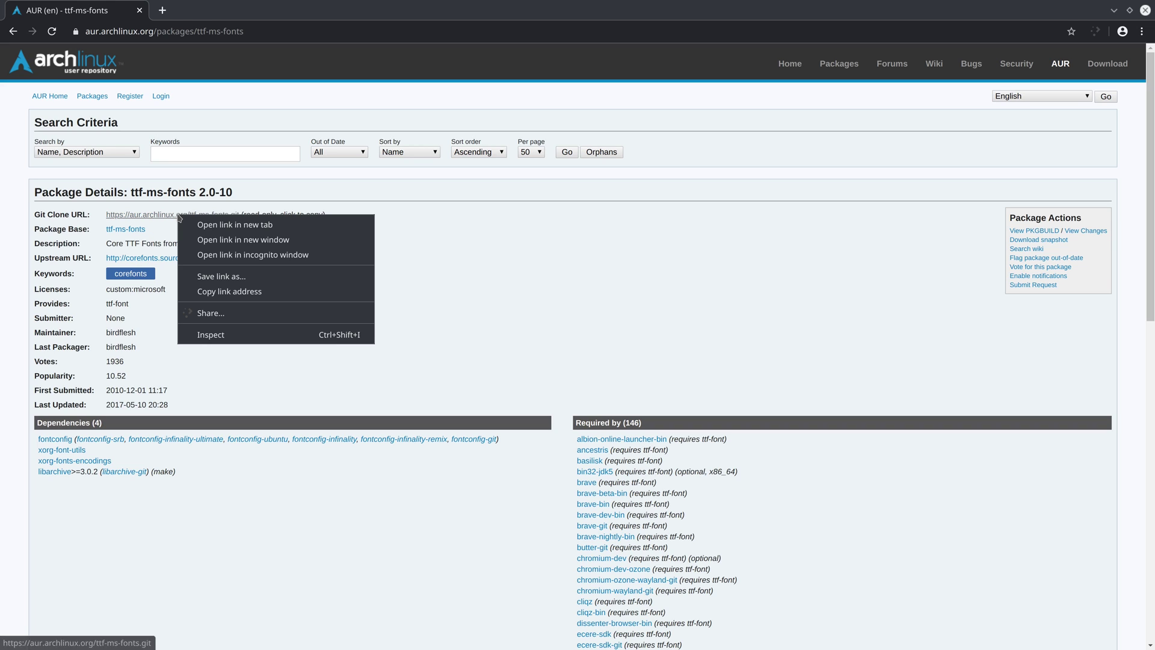
{"action": "left_click", "coordinate": [211, 292]}
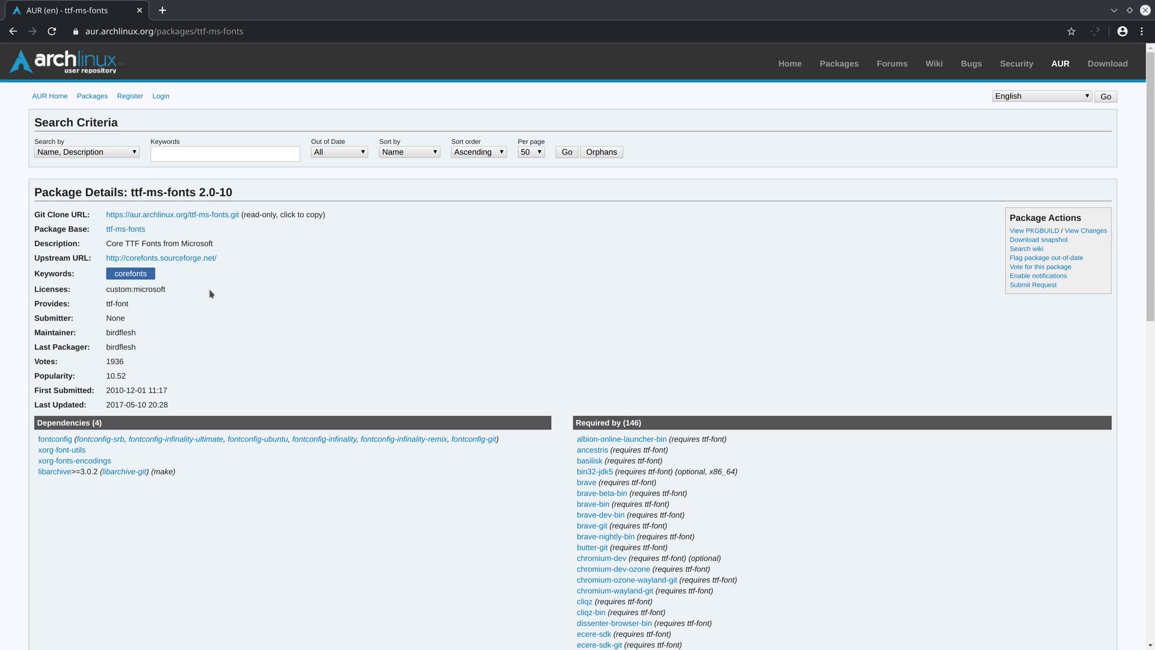
{"action": "left_click", "coordinate": [1113, 10]}
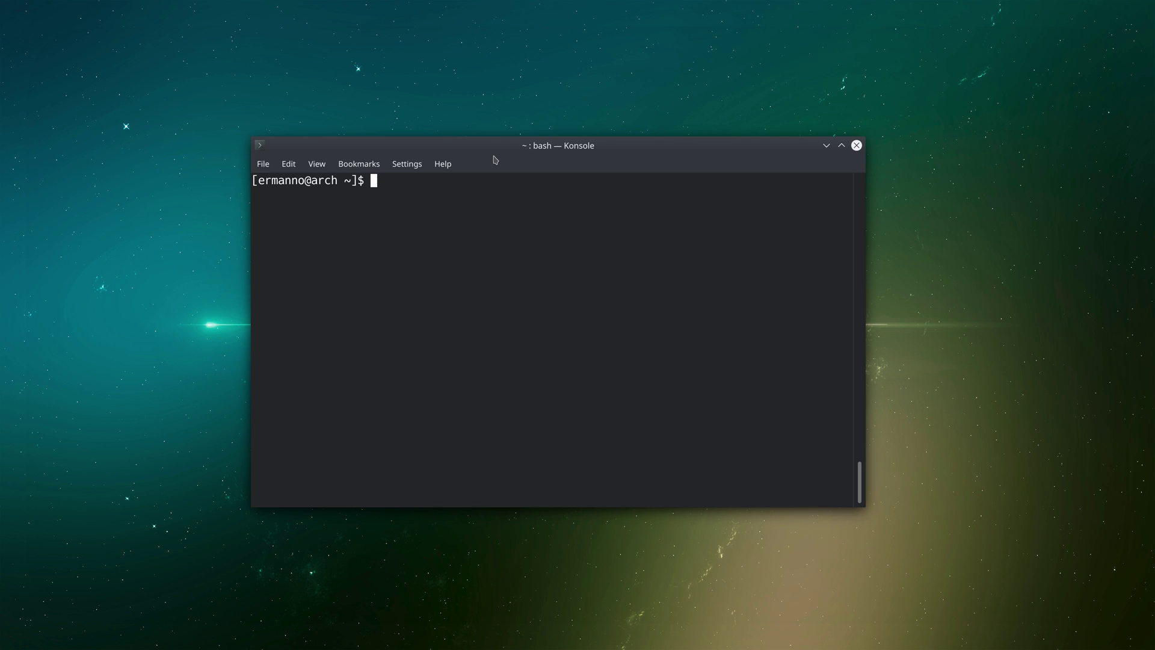
{"action": "type", "text": "git clone"}
{"action": "key", "text": "ctrl+shift+v"}
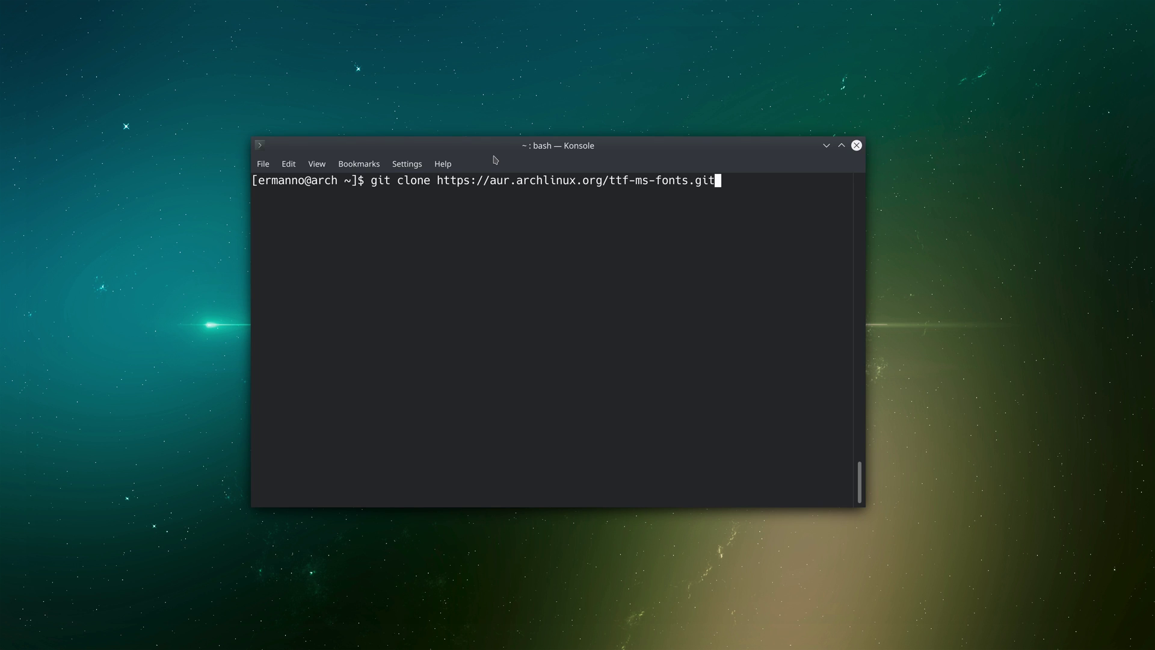
{"action": "key", "text": "Return"}
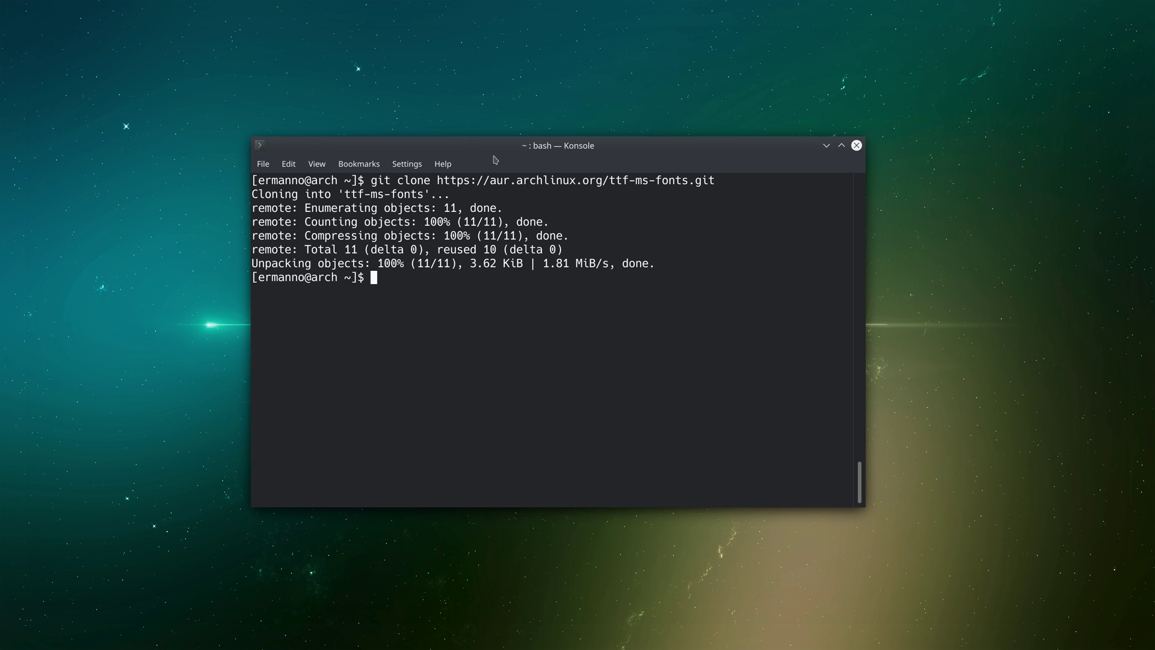
List the home folder, change into the cloned ttf-ms-fonts directory and list its contents
{"action": "type", "text": "ls"}
{"action": "key", "text": "Return"}
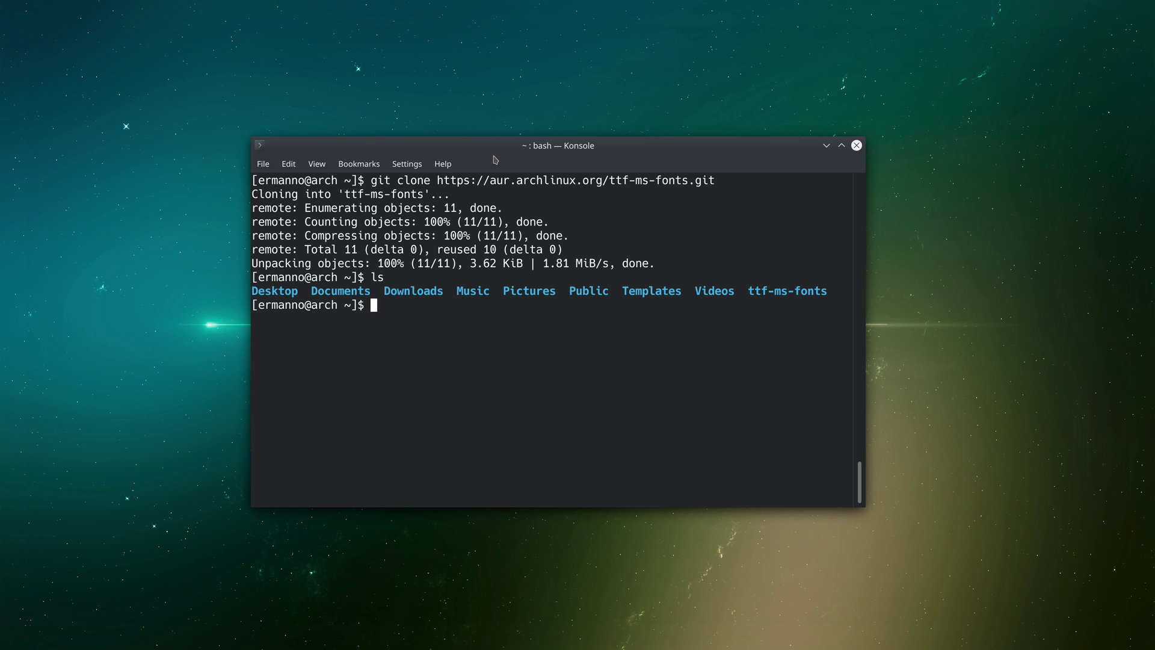
{"action": "type", "text": "cd t"}
{"action": "key", "text": "Tab"}
{"action": "key", "text": "Return"}
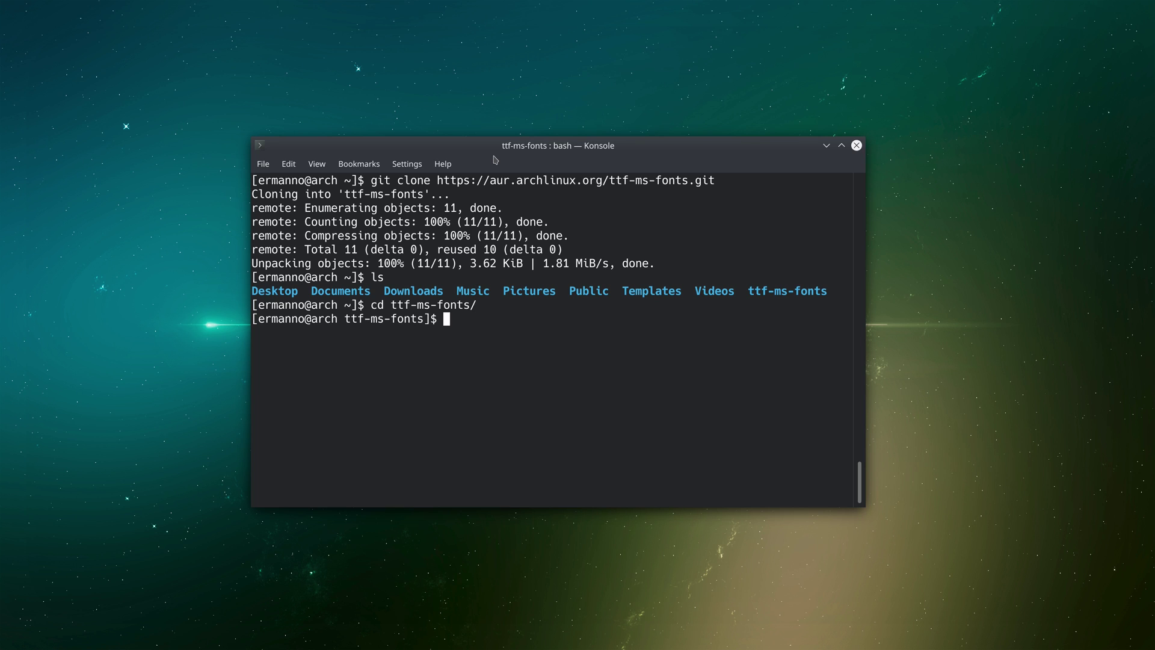
{"action": "type", "text": "ls"}
{"action": "key", "text": "Return"}
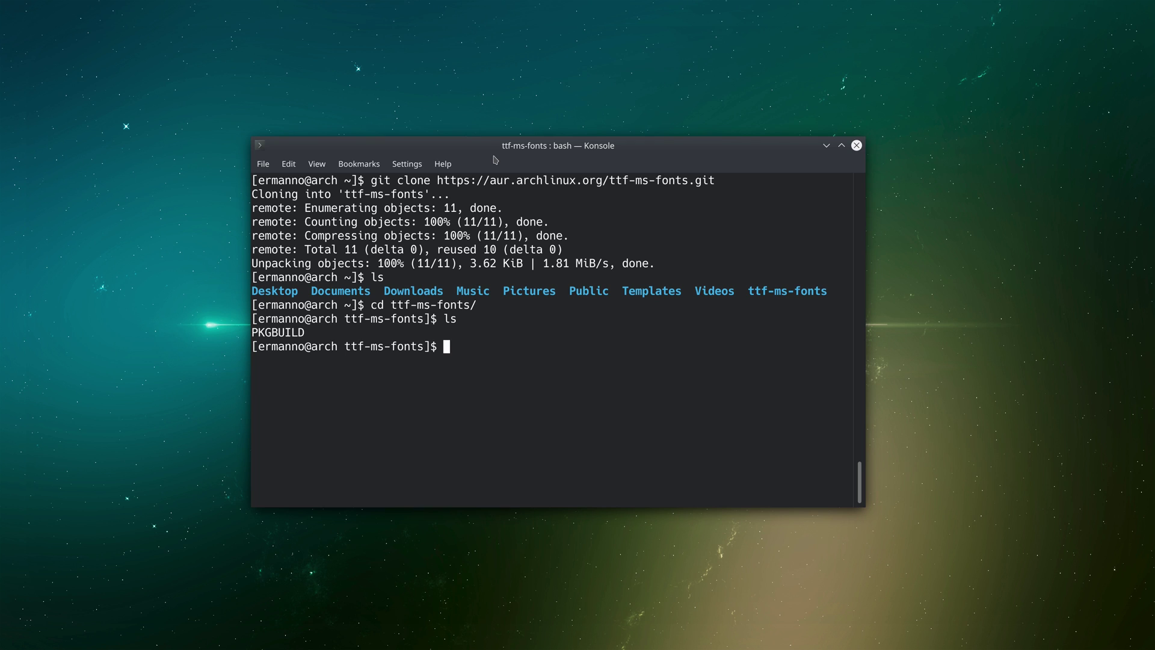
Build and install the fonts with "makepkg -si PKGBUILD", entering the account password and accepting the installation, and close the cleared terminal
{"action": "type", "text": "makepkg -si P"}
{"action": "key", "text": "Tab"}
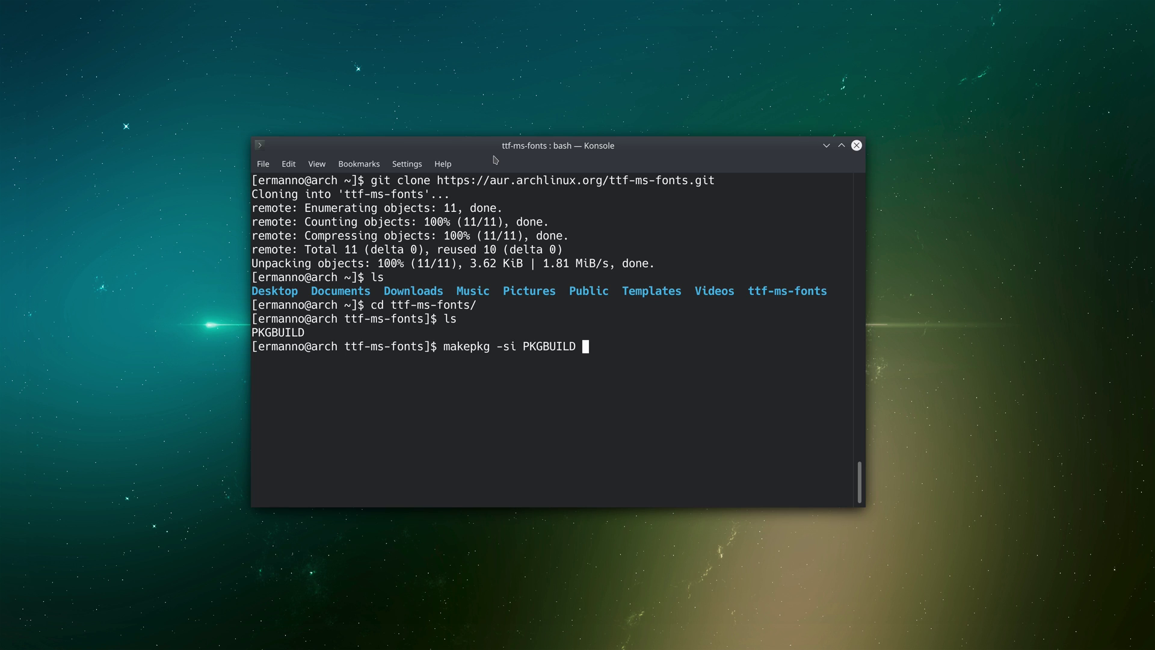
{"action": "key", "text": "Return"}
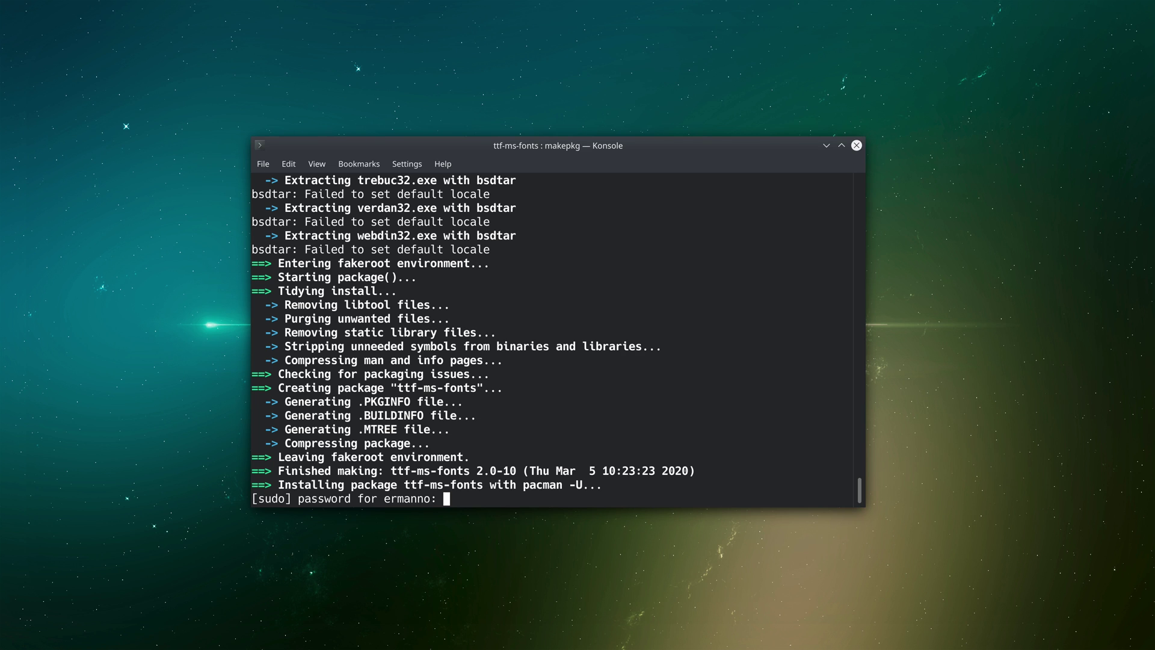
{"action": "key", "text": "Return"}
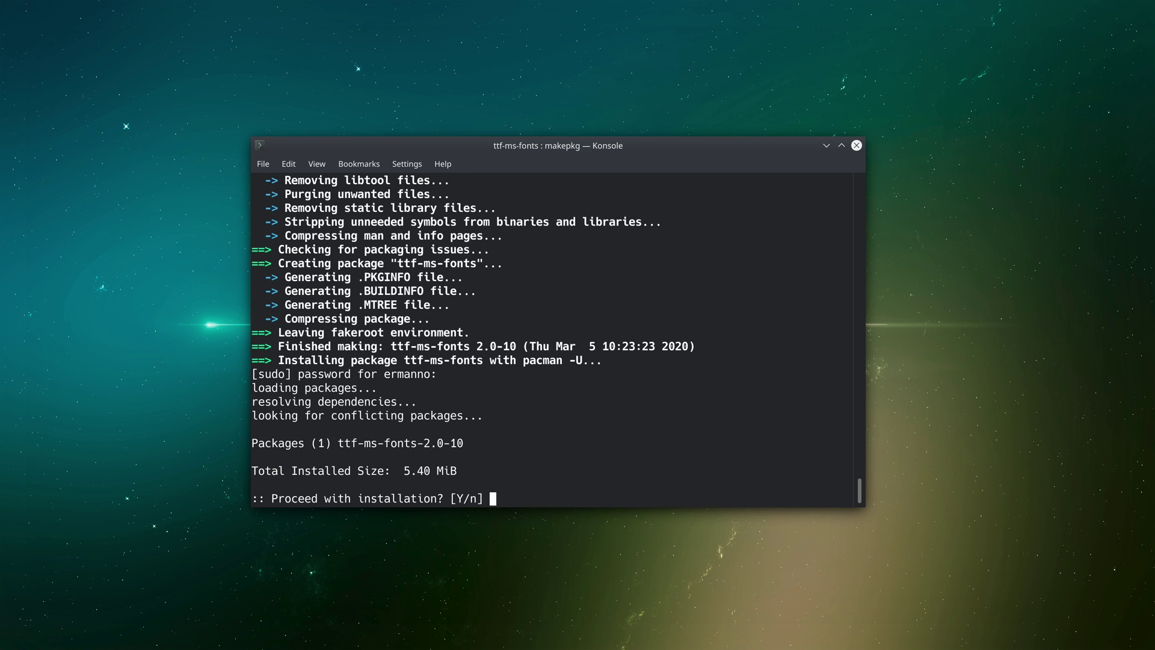
{"action": "key", "text": "Return"}
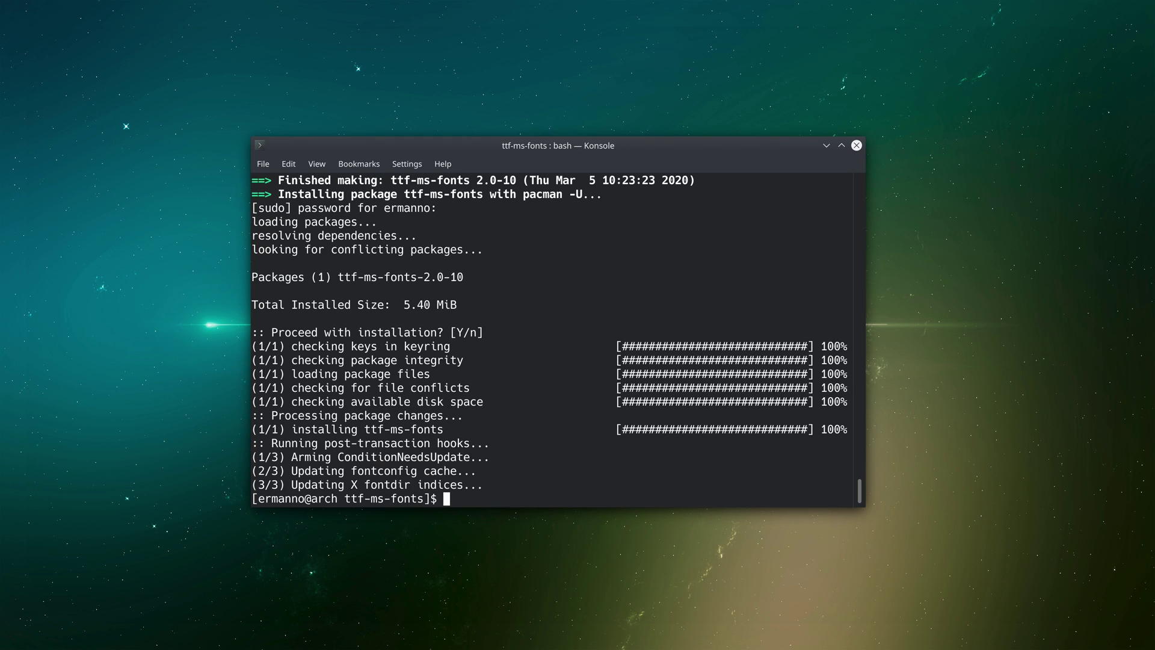
{"action": "key", "text": "ctrl+l"}
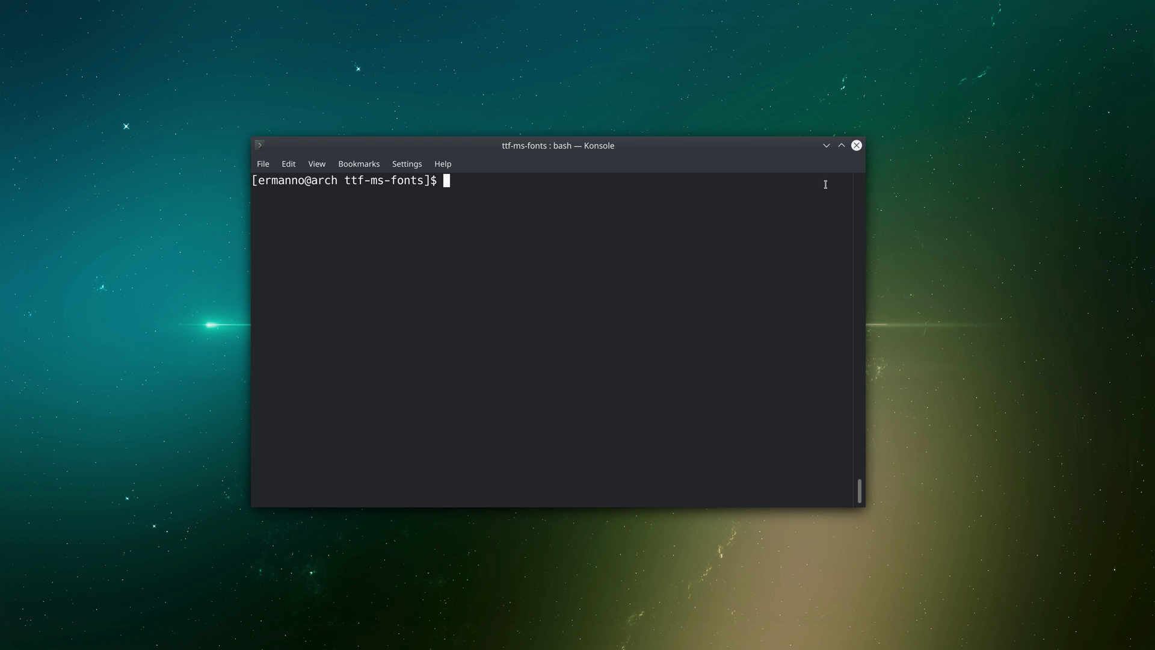
{"action": "left_click", "coordinate": [857, 145]}
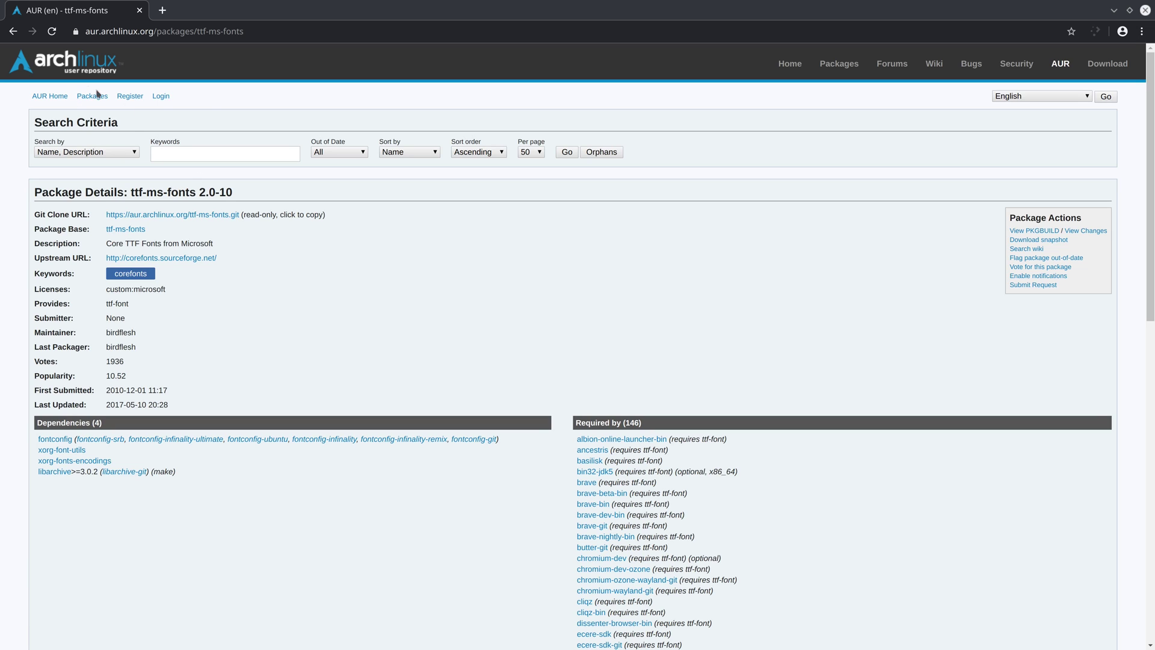
Search the AUR for "yay", open its package page and copy the Git clone URL
{"action": "left_click", "coordinate": [50, 96]}
{"action": "type", "text": "yay"}
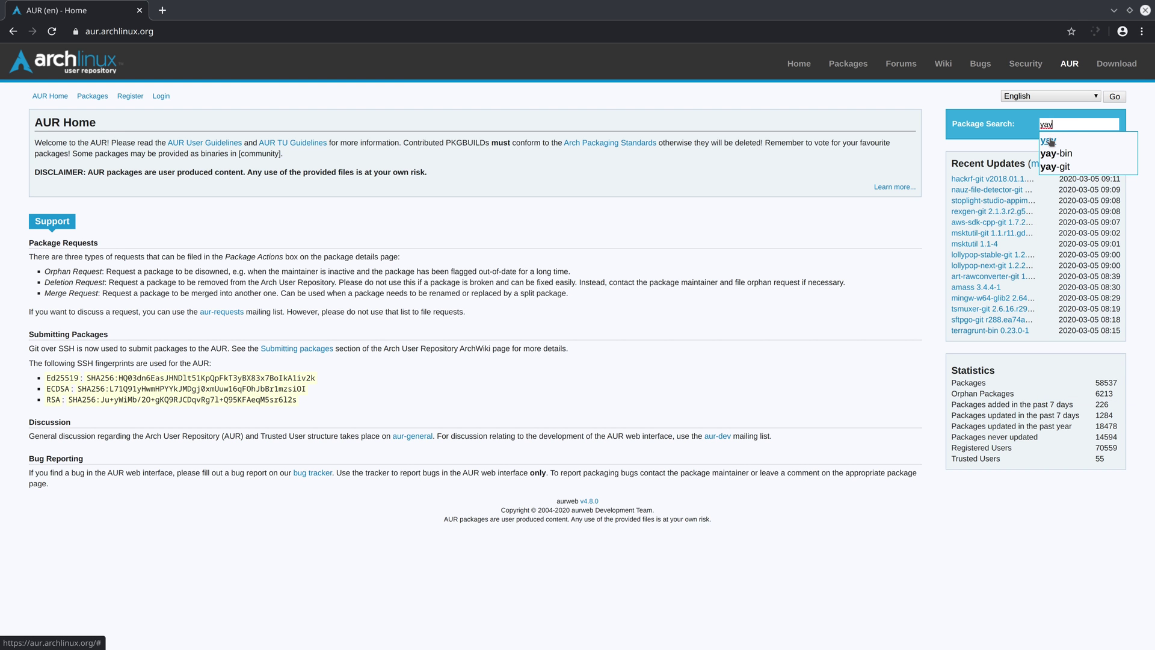
{"action": "left_click", "coordinate": [1050, 142]}
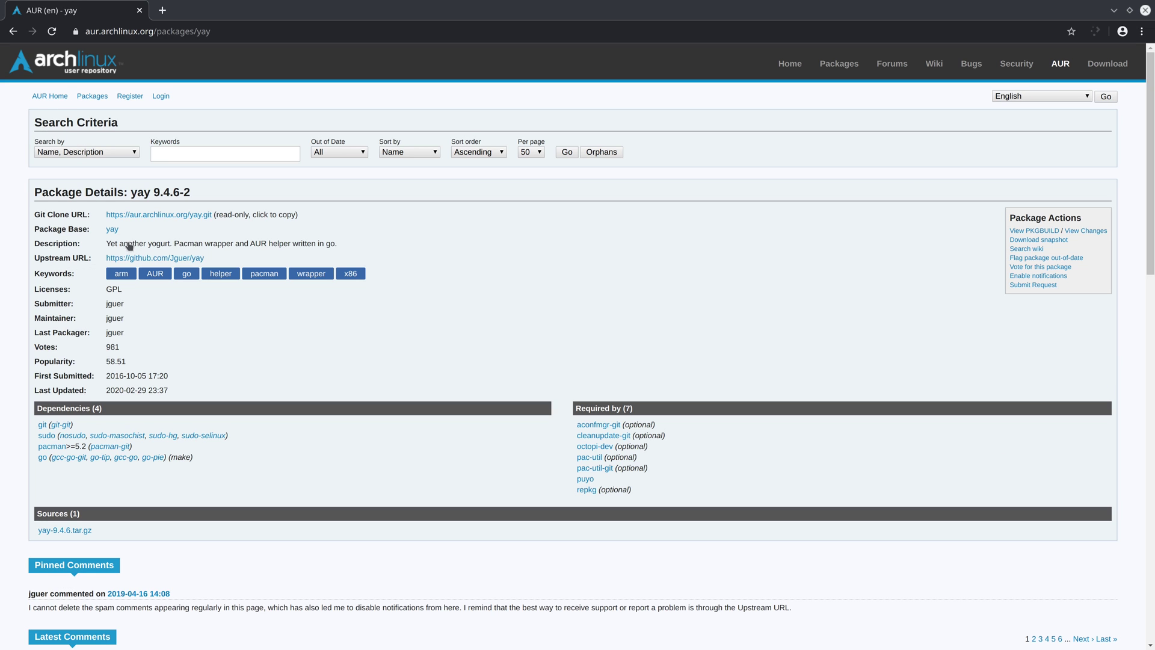
{"action": "right_click", "coordinate": [160, 216]}
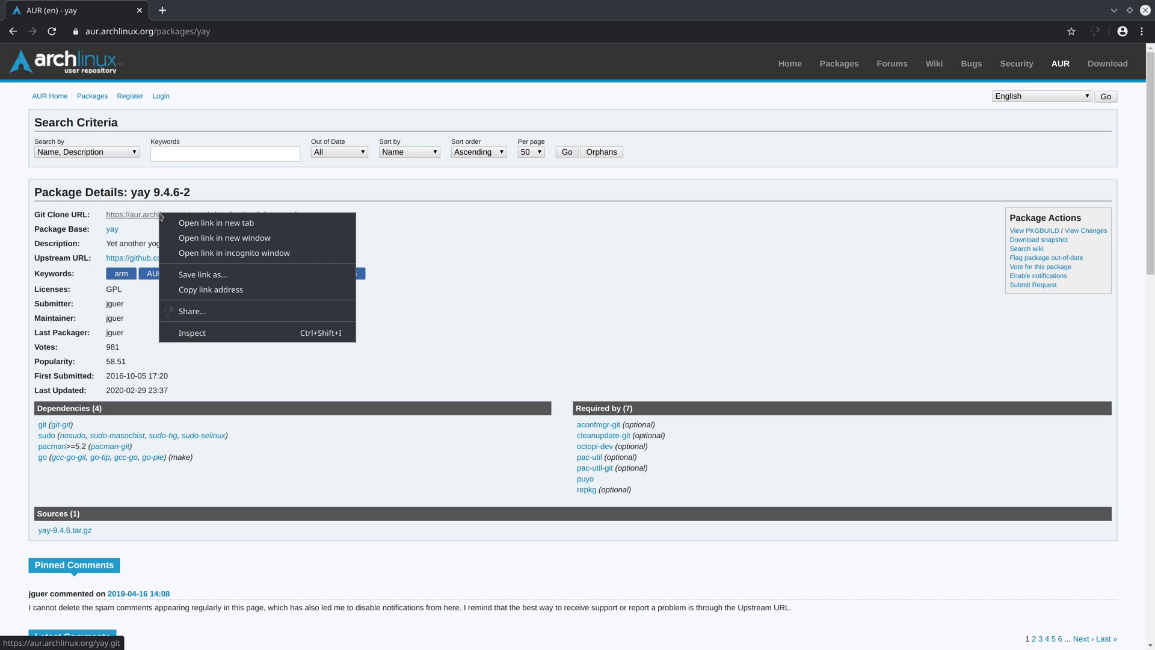
{"action": "left_click", "coordinate": [188, 291]}
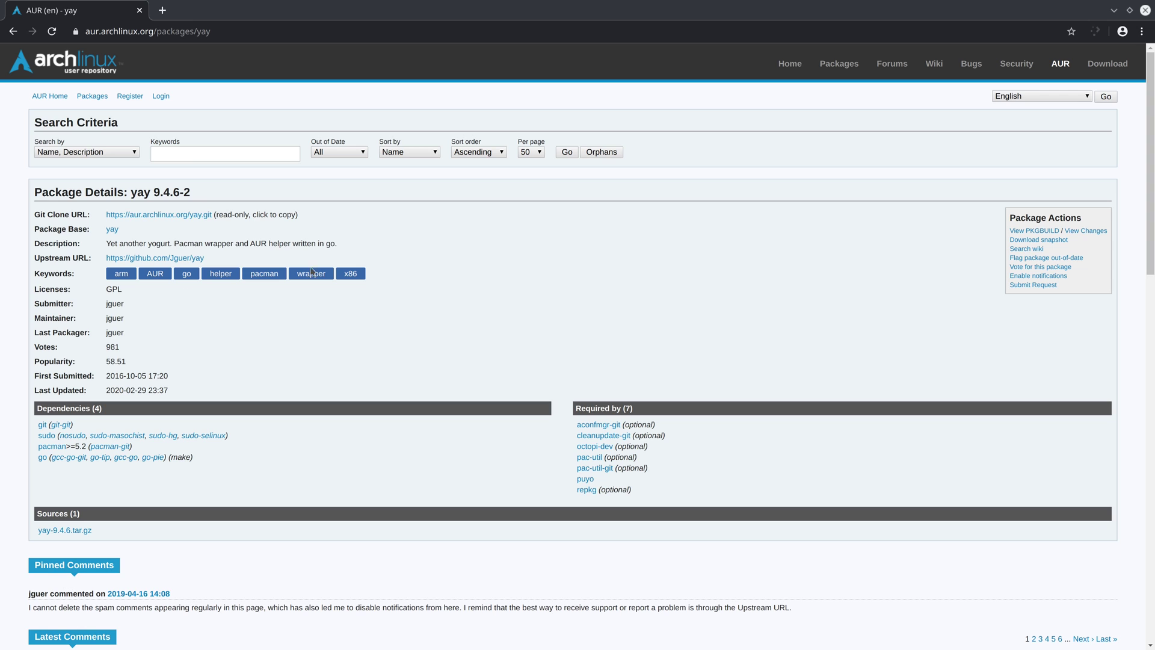
{"action": "left_click", "coordinate": [1114, 10]}
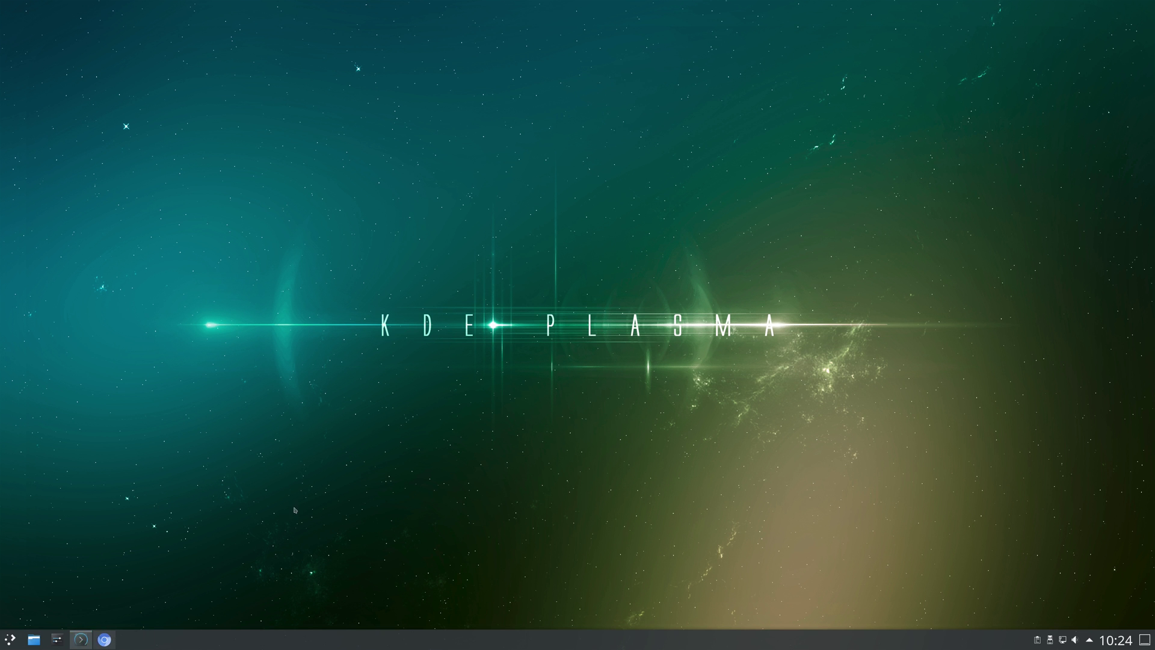
{"action": "key", "text": "ctrl+plus"}
{"action": "key", "text": "ctrl+plus"}
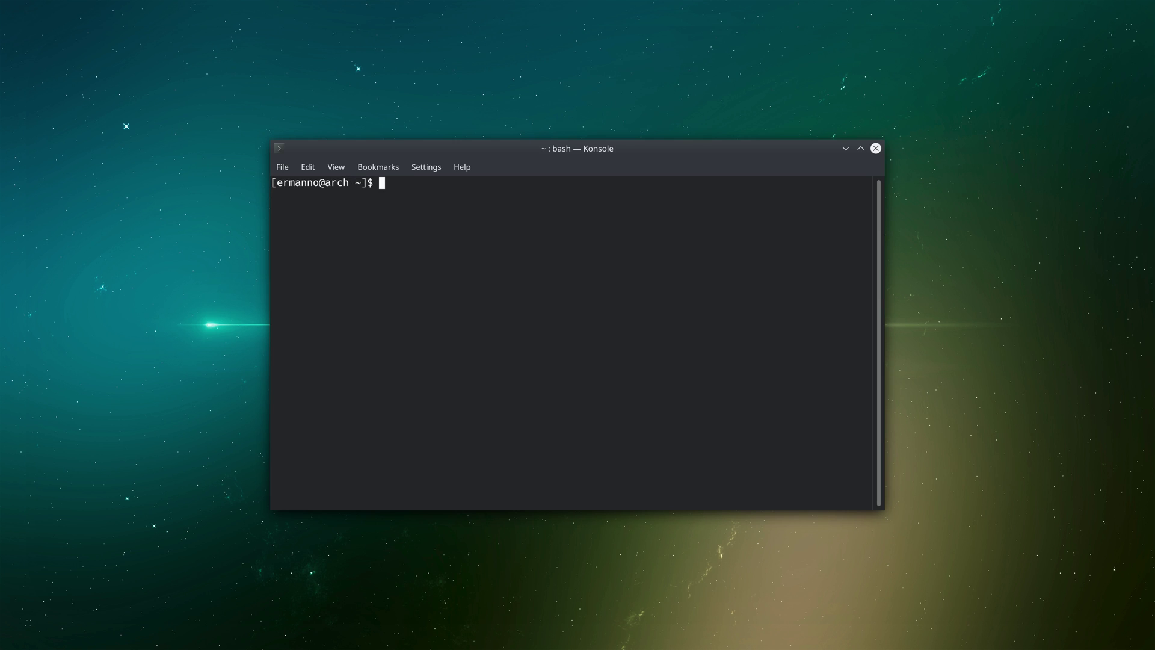
{"action": "type", "text": "git clone"}
{"action": "key", "text": "ctrl+shift+v"}
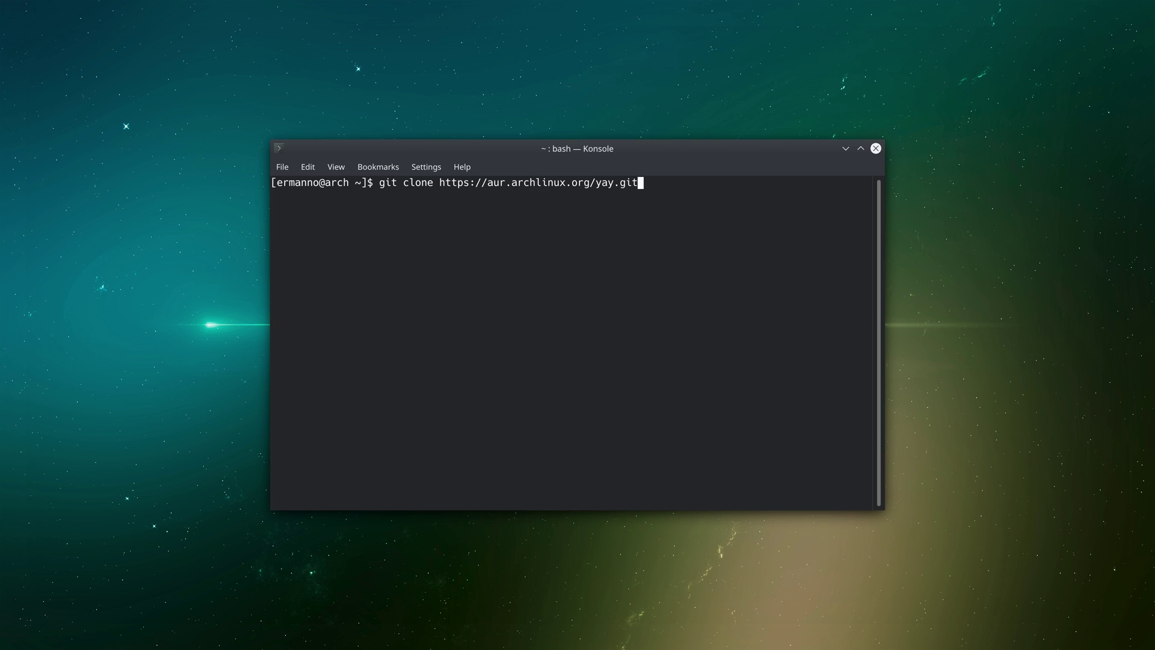
{"action": "key", "text": "Return"}
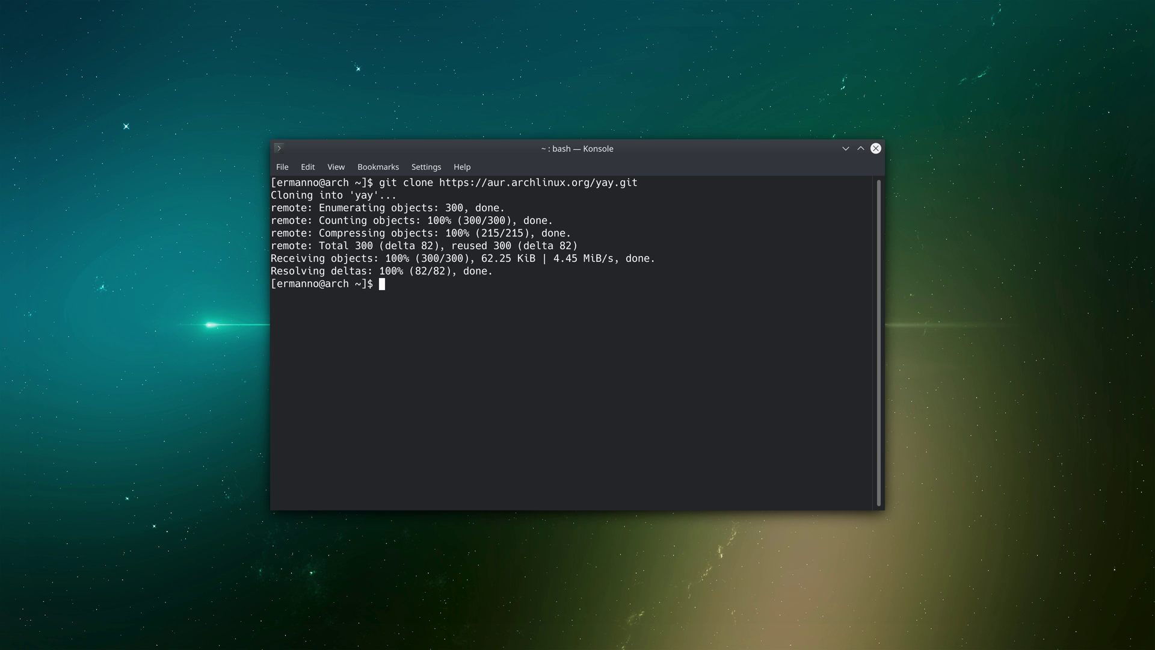
List the home folder, change into the cloned yay directory and list its contents
{"action": "type", "text": "ls"}
{"action": "key", "text": "Return"}
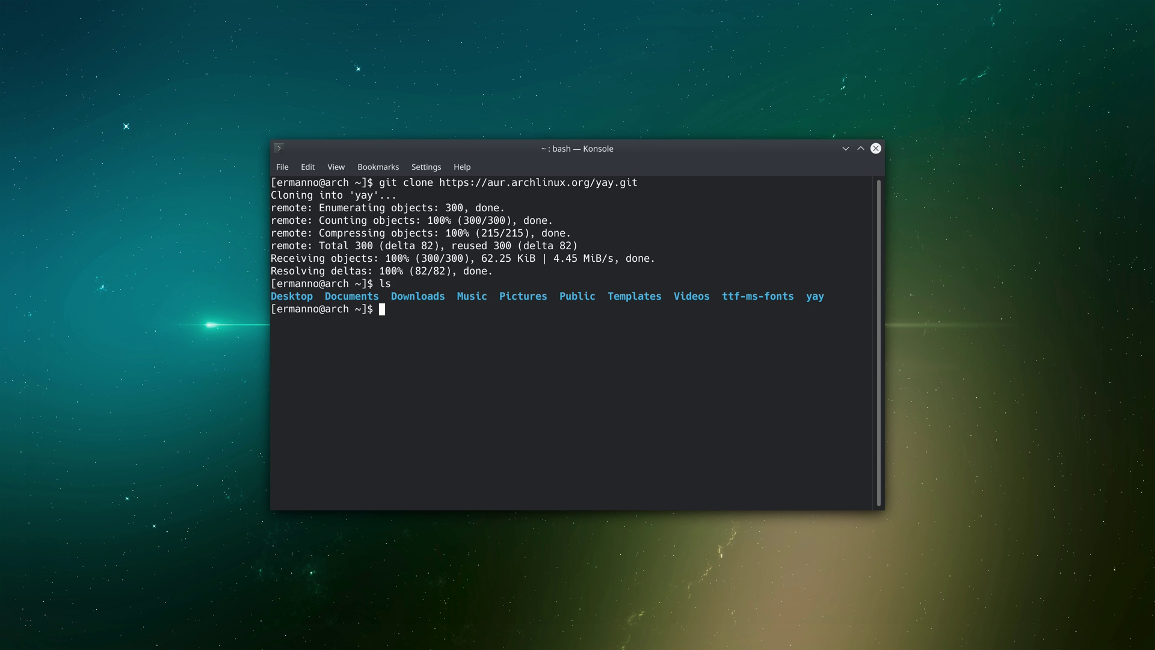
{"action": "type", "text": "cd y"}
{"action": "key", "text": "Tab"}
{"action": "key", "text": "Return"}
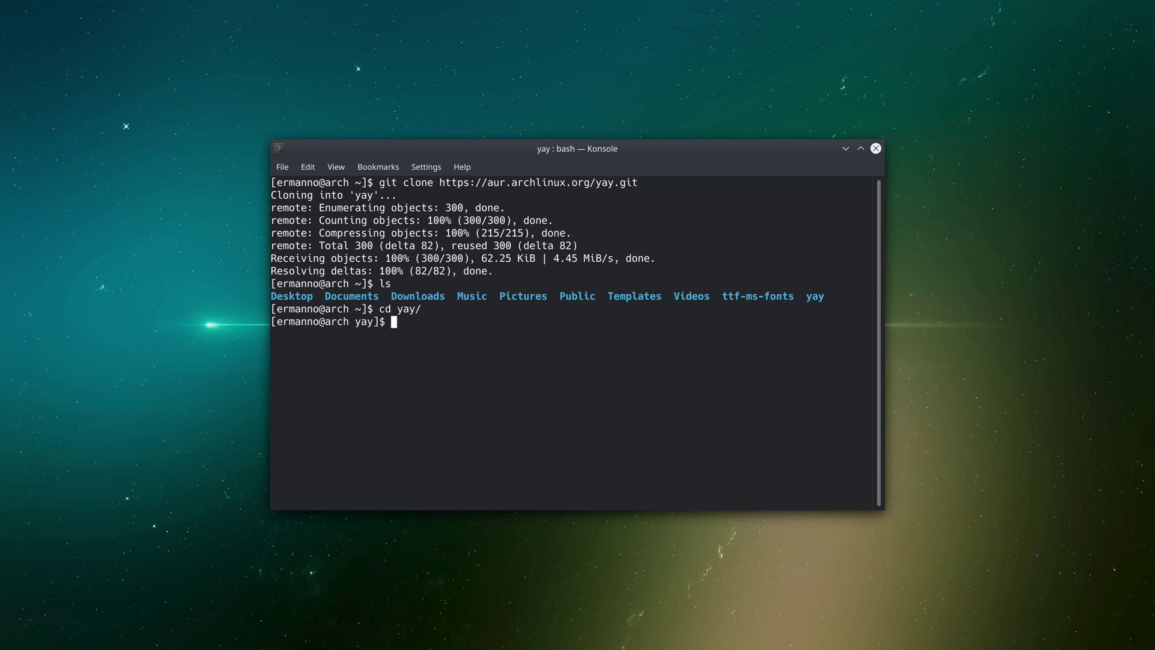
{"action": "type", "text": "ls"}
{"action": "key", "text": "Return"}
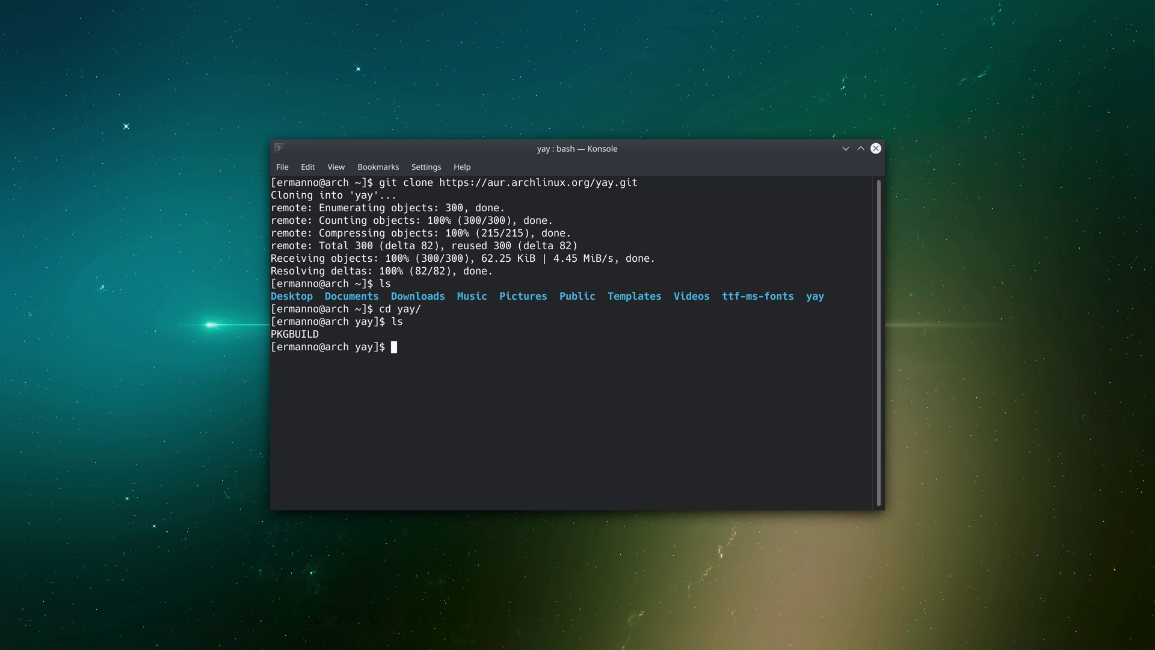
Build and install yay with "makepkg -si PKGBUILD", entering the account password and accepting the go dependency and yay installations
{"action": "type", "text": "makepkg -si P"}
{"action": "key", "text": "Tab"}
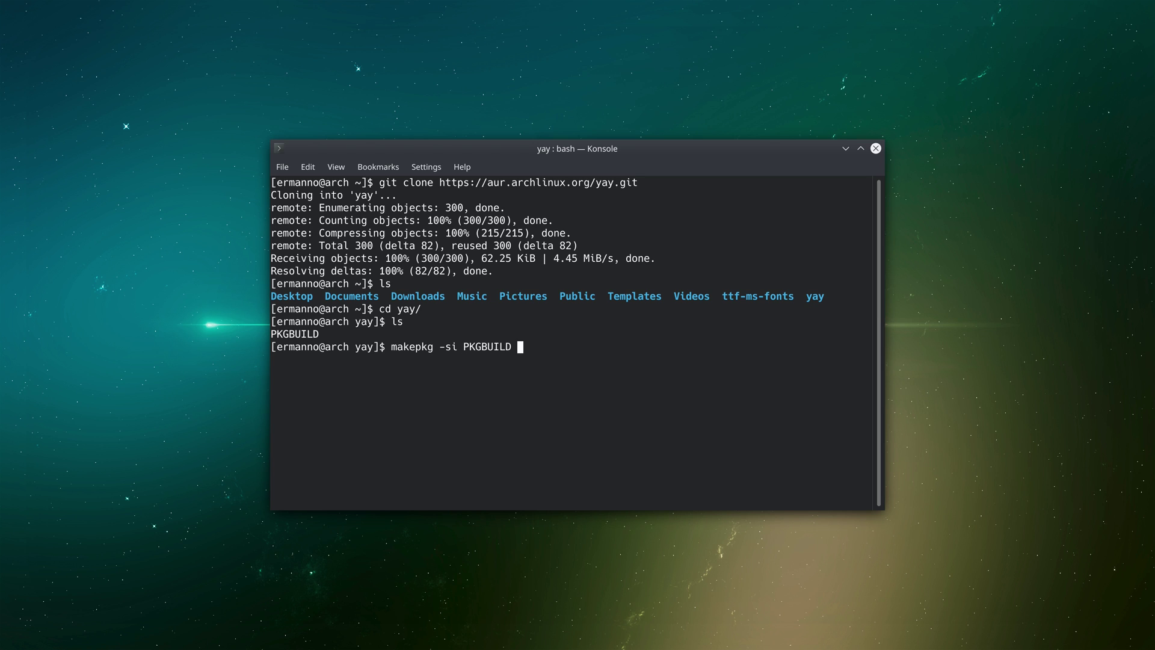
{"action": "key", "text": "Return"}
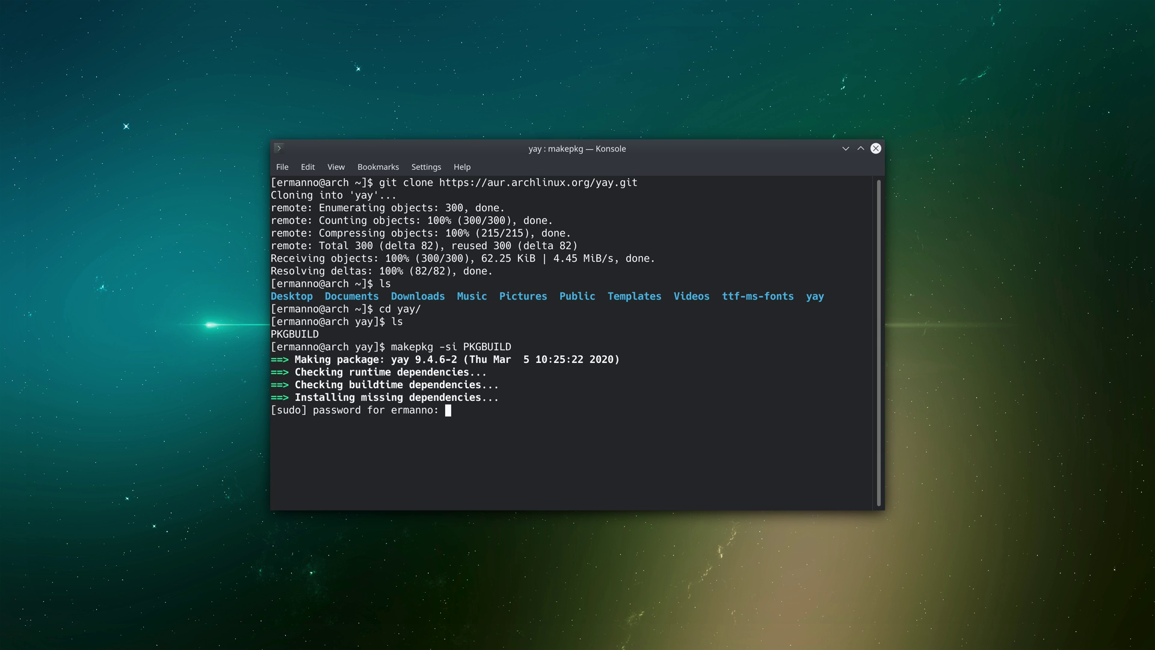
{"action": "key", "text": "Return"}
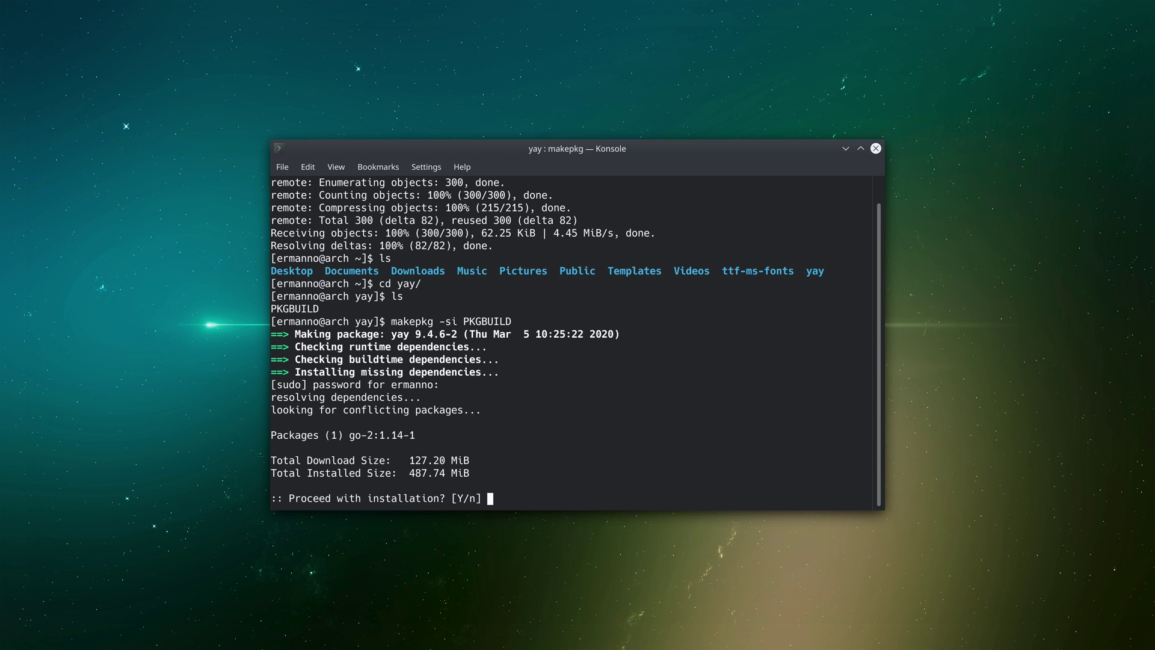
{"action": "key", "text": "Return"}
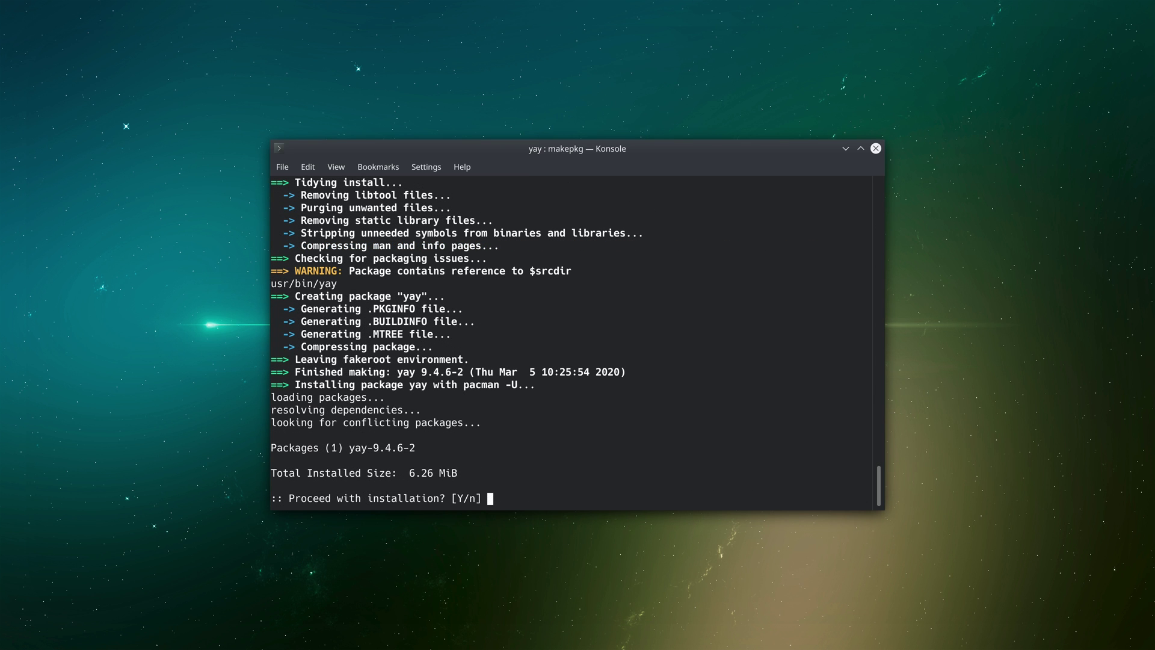
{"action": "key", "text": "Return"}
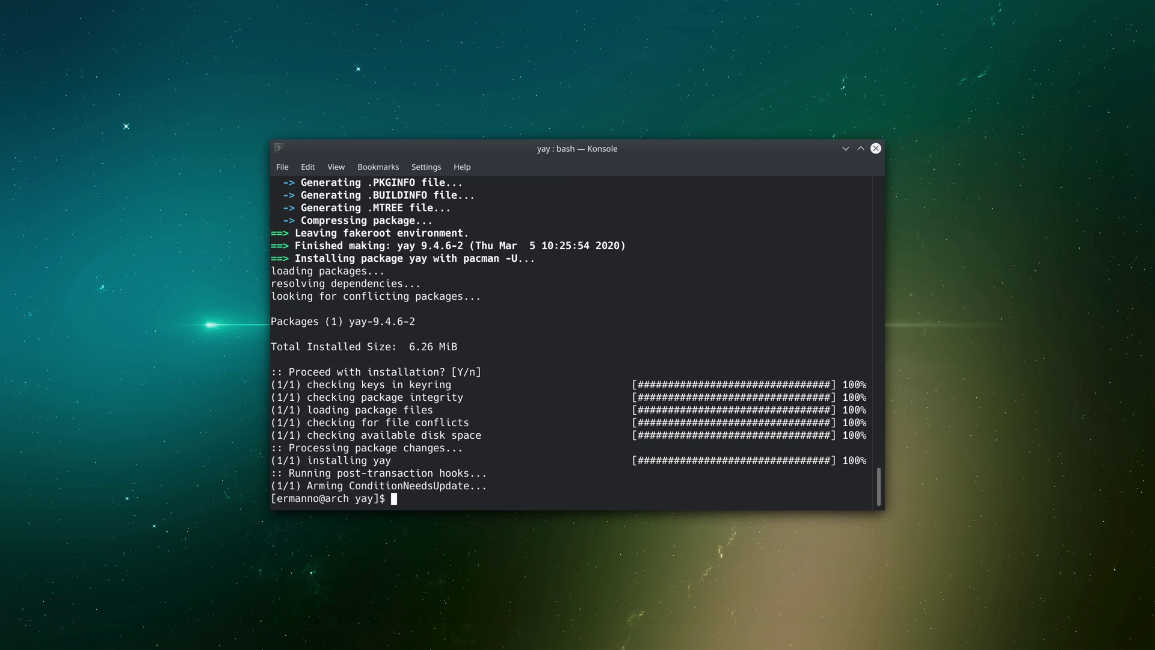
Clear the terminal and run "yay -Syyu" to refresh the package databases and upgrade the system
{"action": "key", "text": "ctrl+l"}
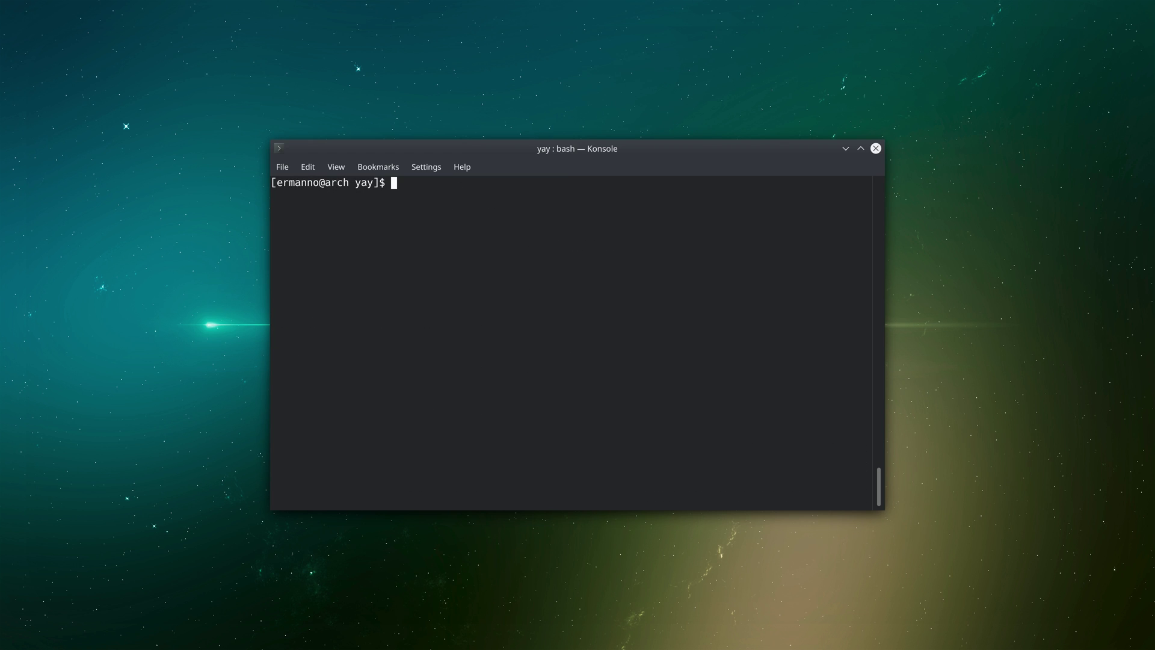
{"action": "type", "text": "yay -Syyu"}
{"action": "key", "text": "Return"}
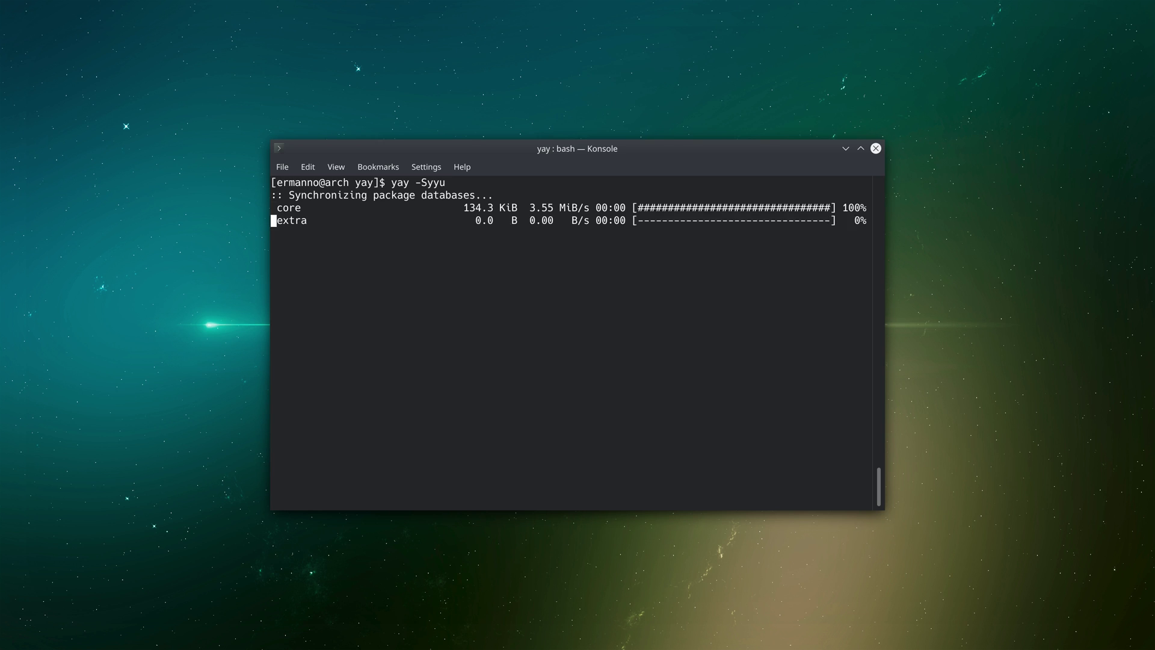